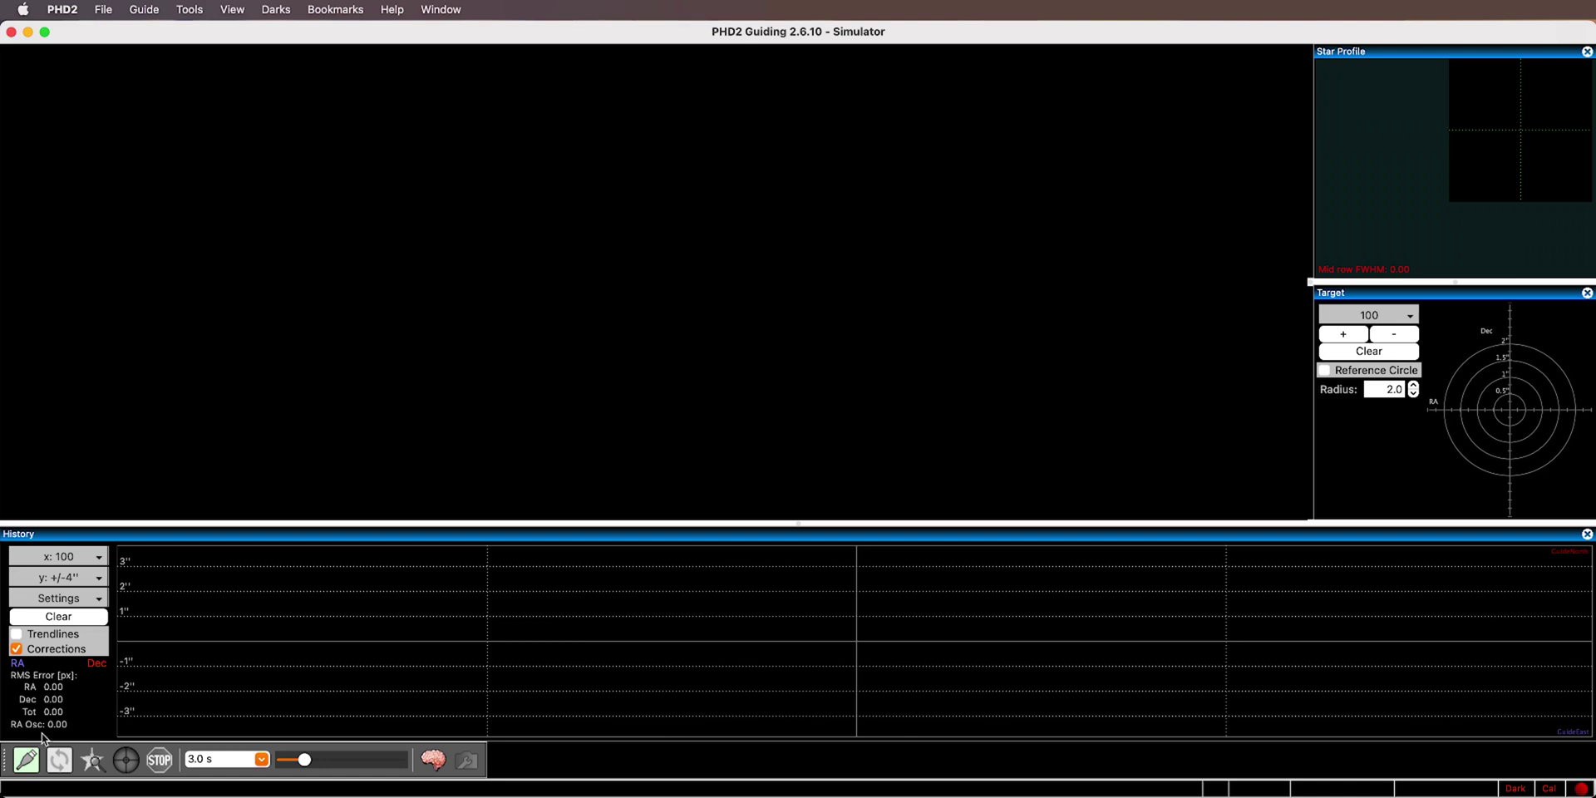
# Step: Load the ZWO ASI120MM mini equipment profile and connect its ZWO ASI Camera and on-camera mount
pyautogui.click(25, 760)
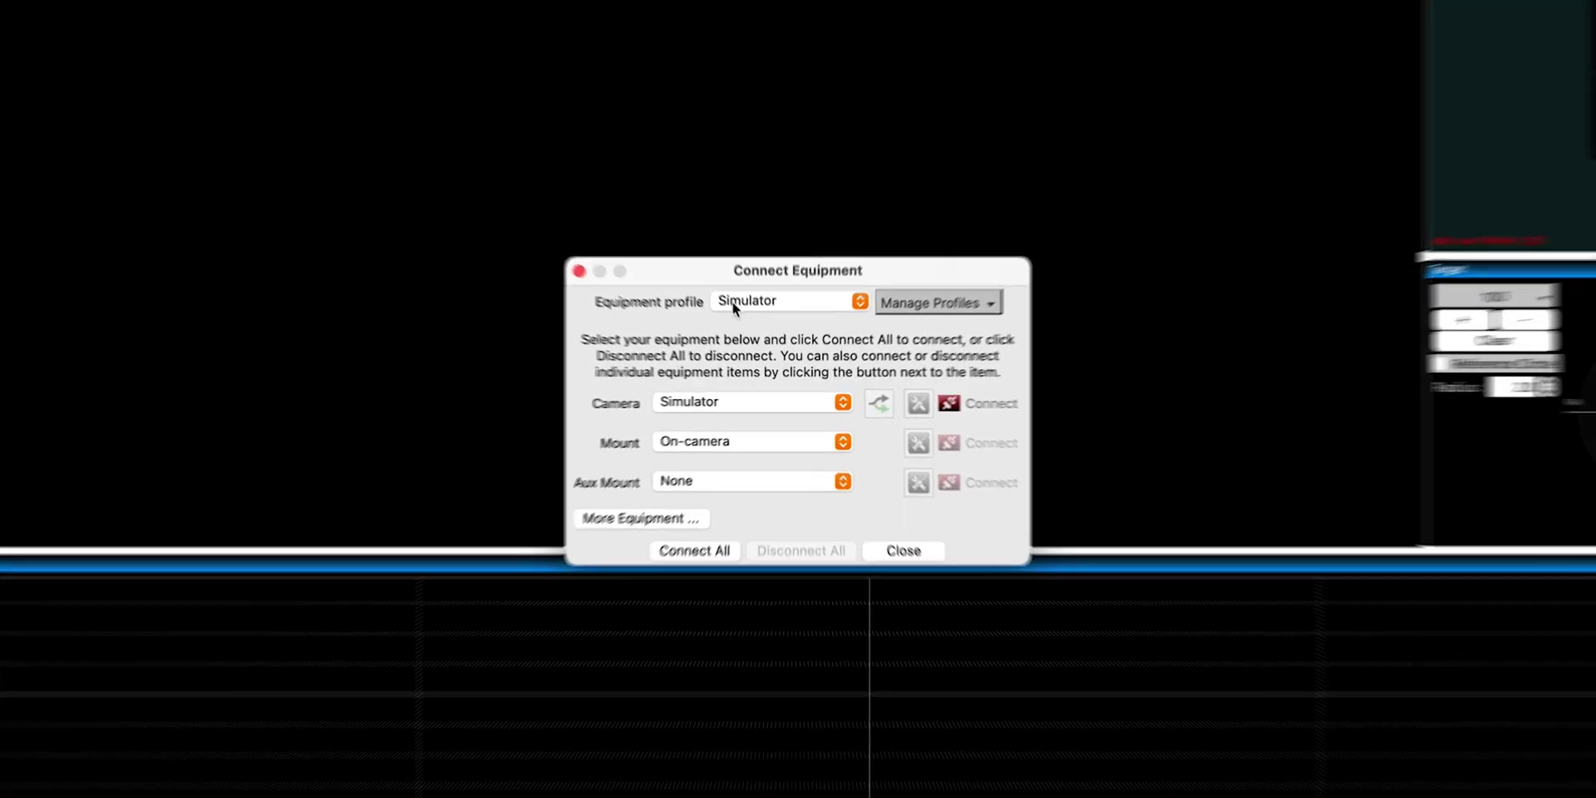
pyautogui.click(794, 320)
pyautogui.click(818, 282)
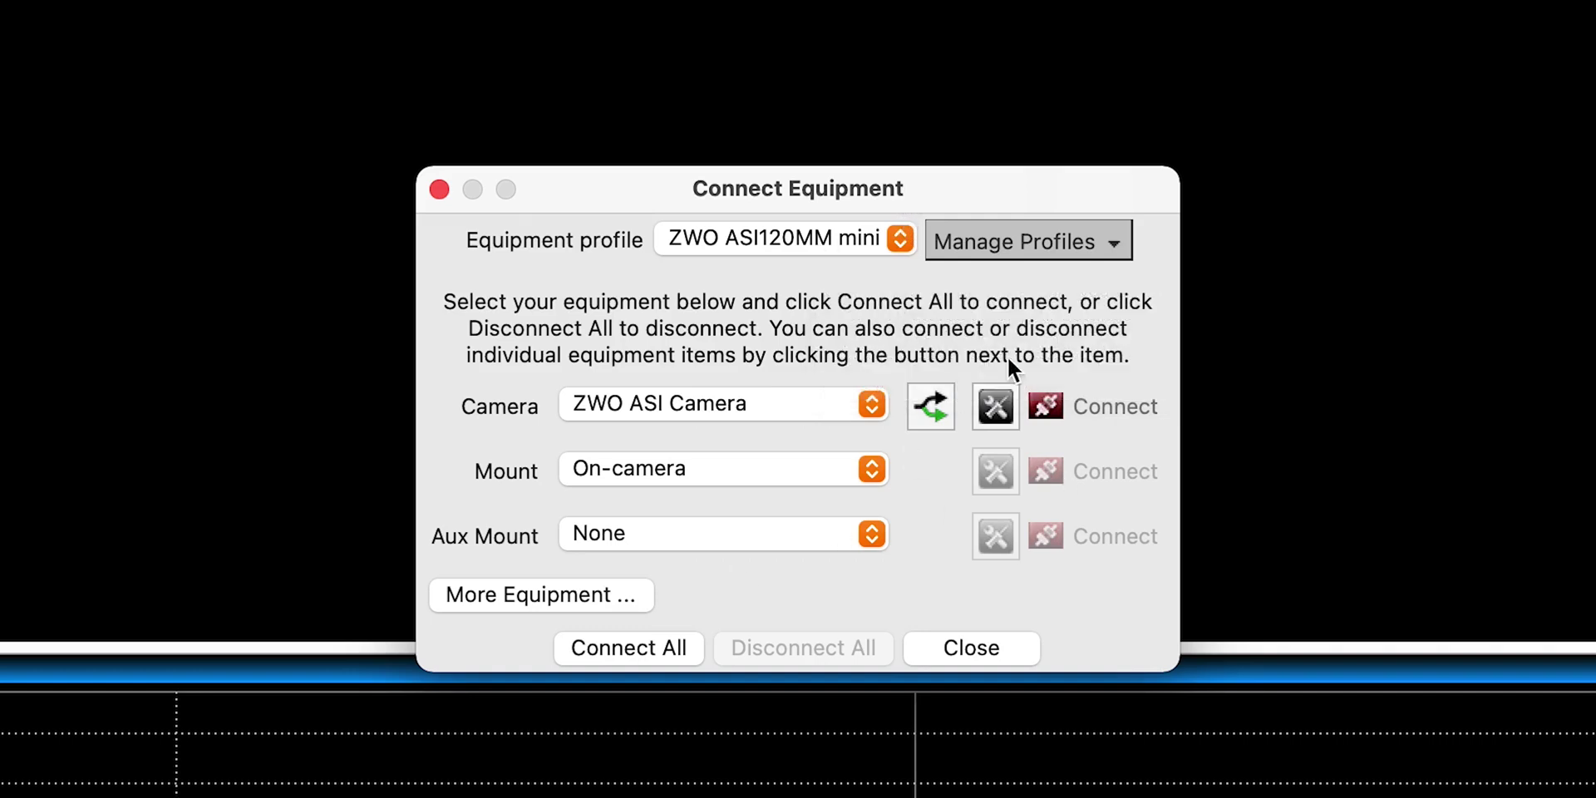
pyautogui.click(1045, 401)
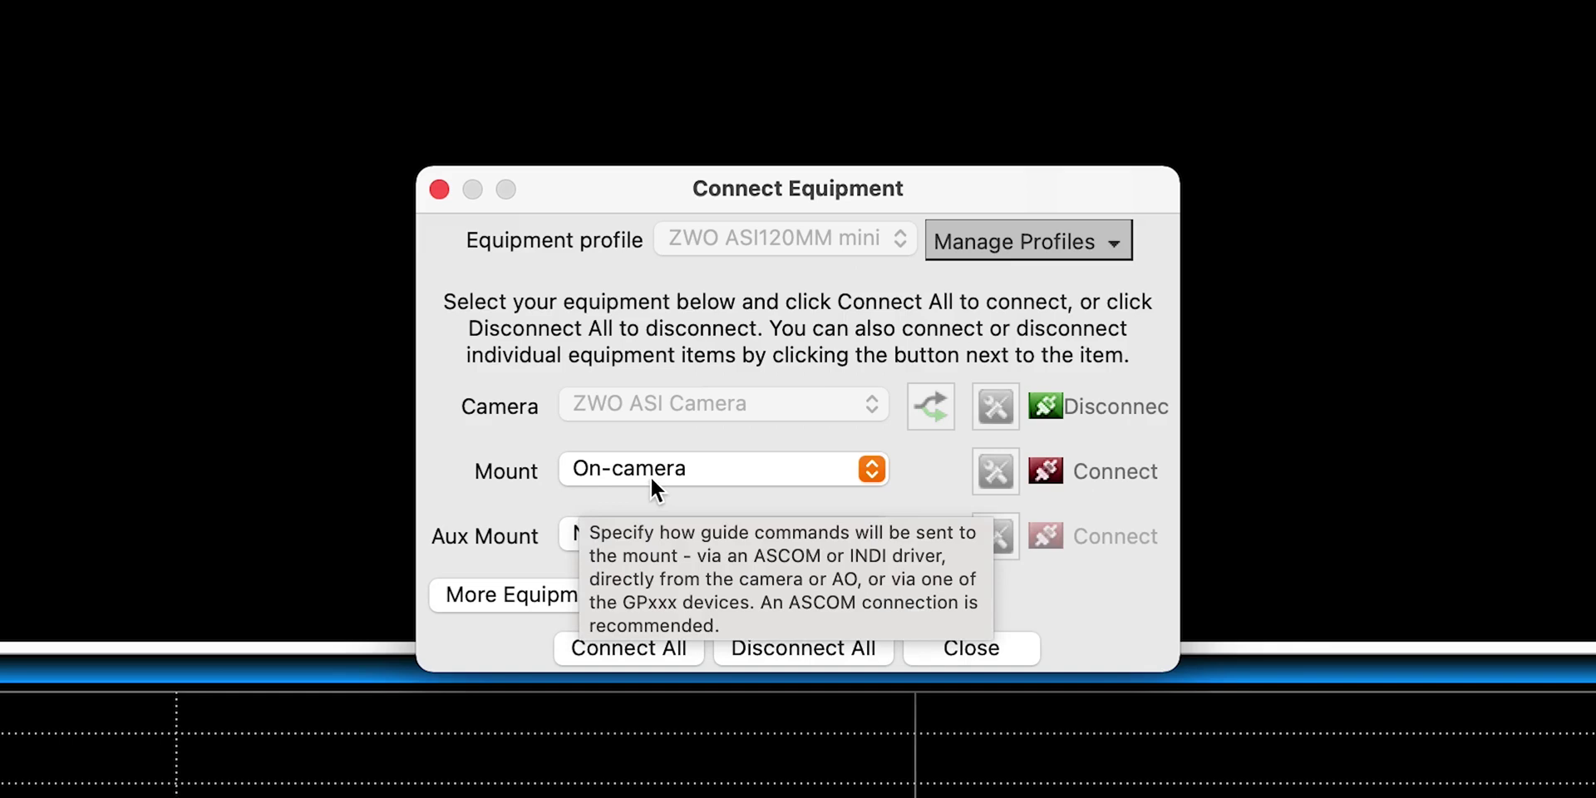
pyautogui.click(1044, 469)
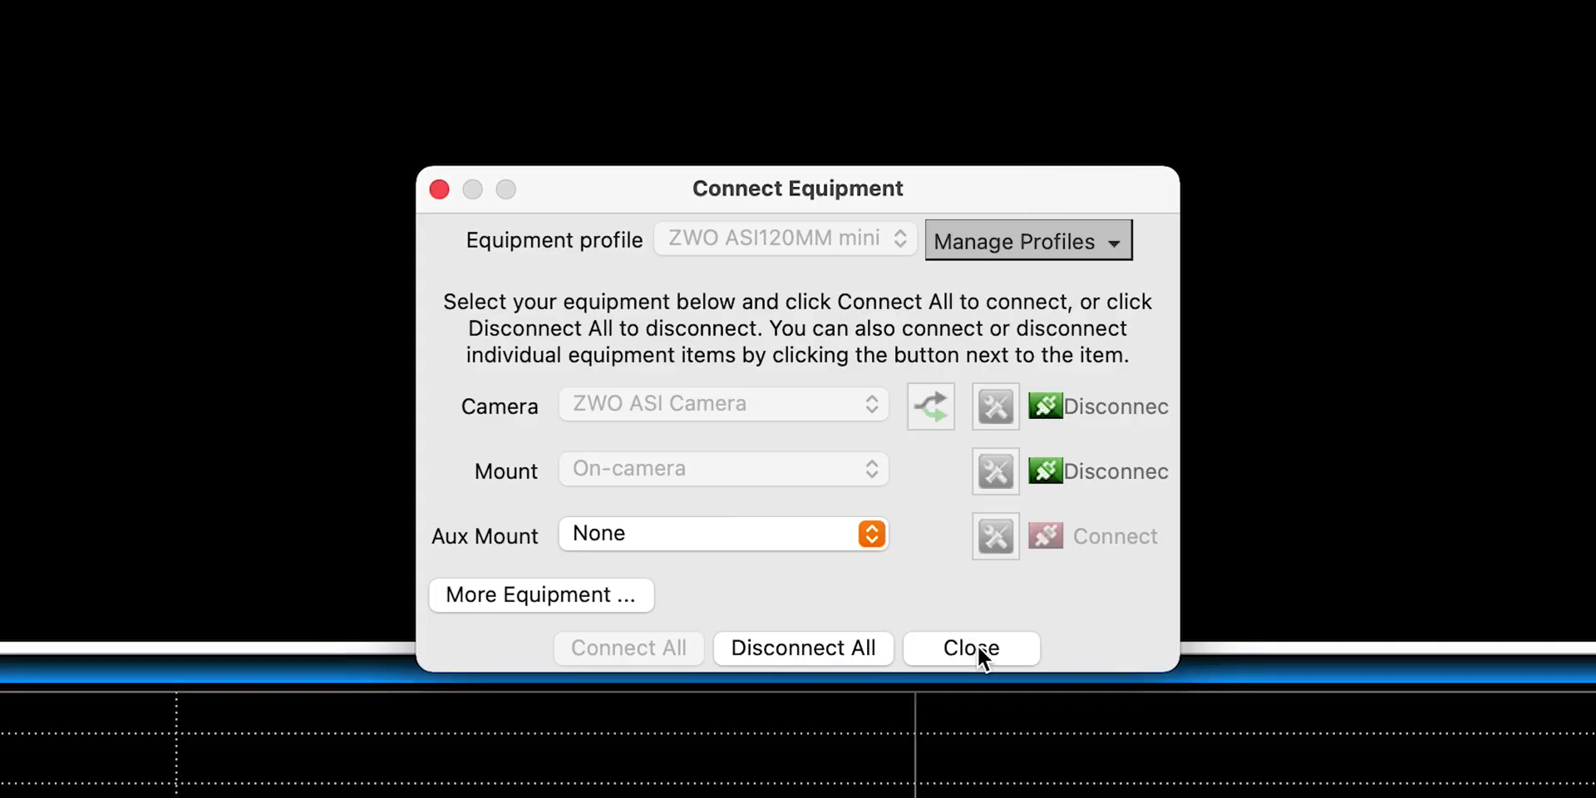
pyautogui.click(977, 648)
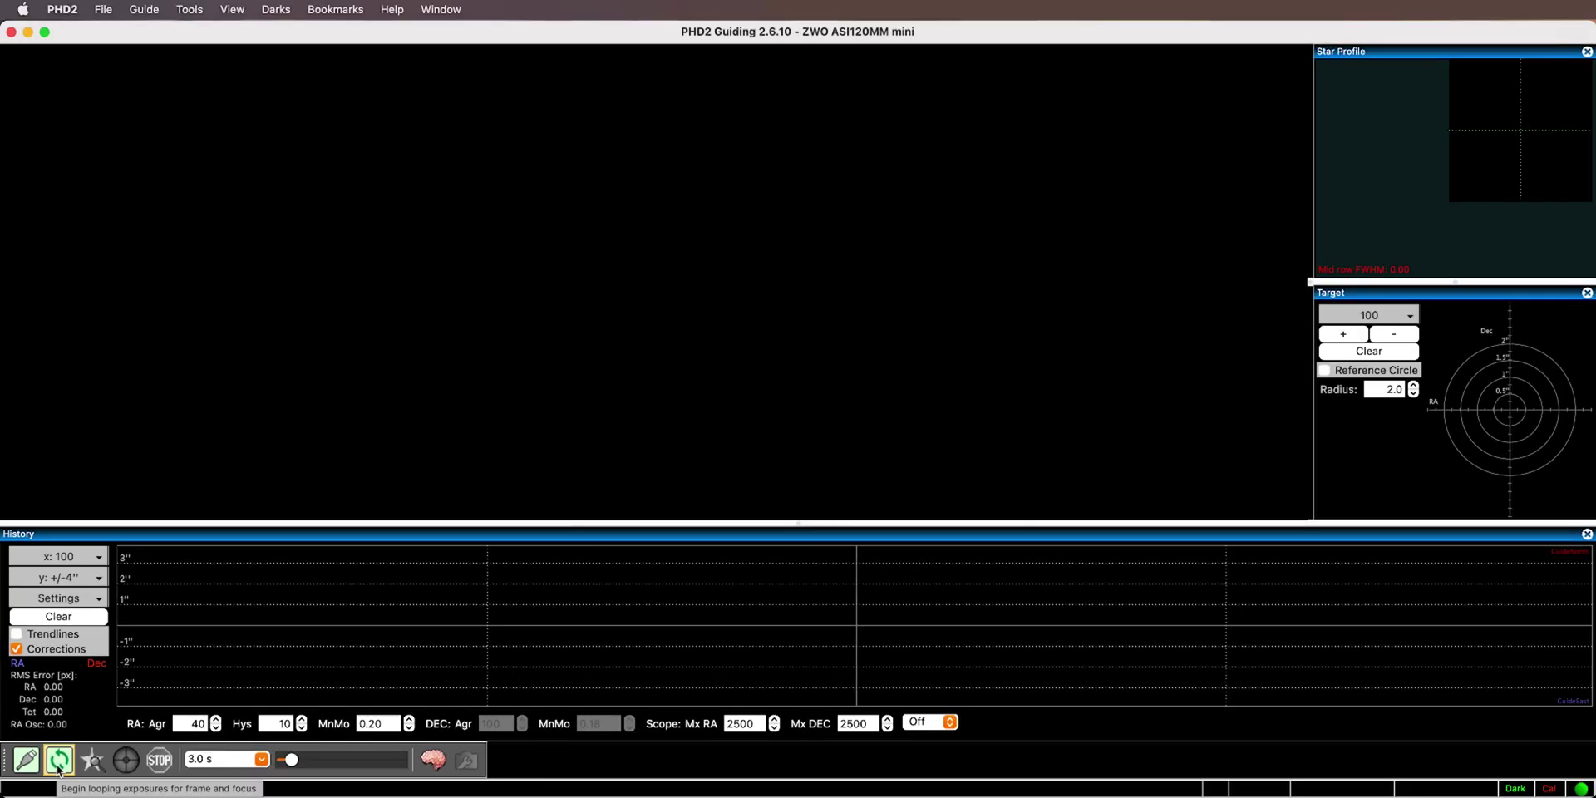
# Step: Disconnect all equipment and switch the equipment profile to Simulator
pyautogui.click(26, 759)
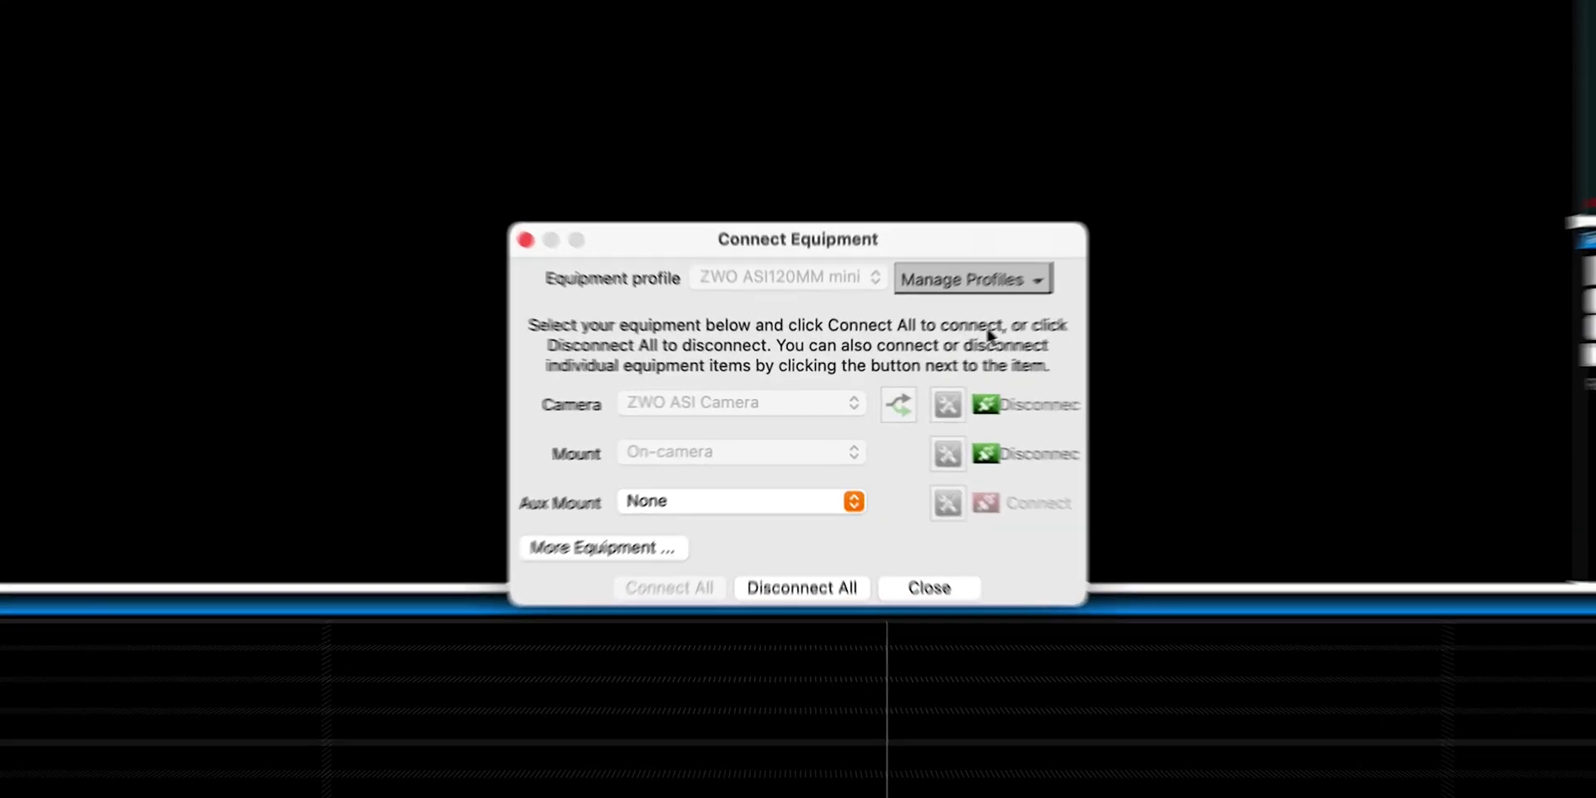
pyautogui.click(818, 644)
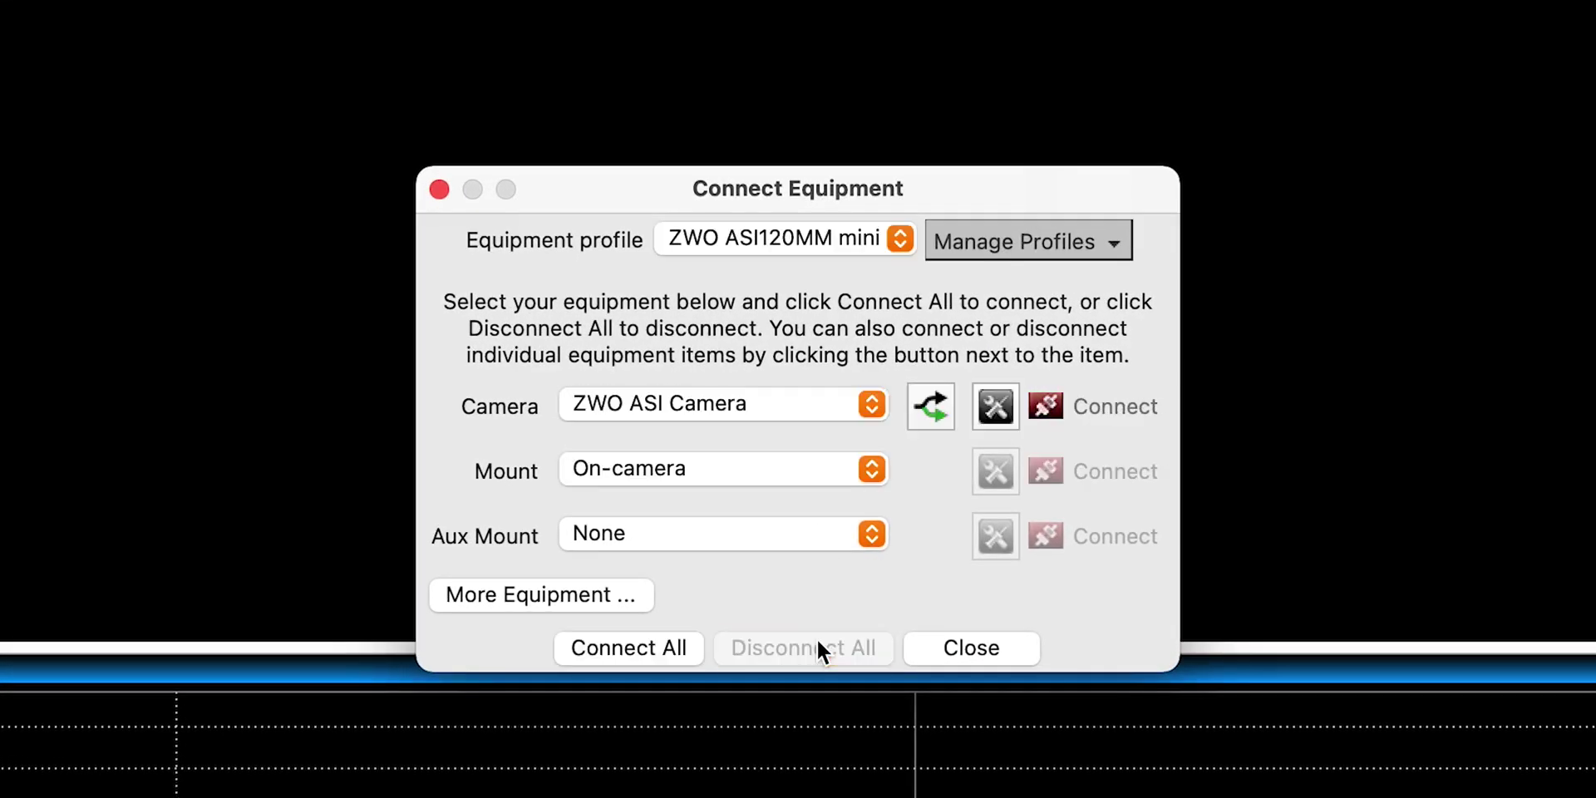
pyautogui.click(866, 233)
pyautogui.click(818, 206)
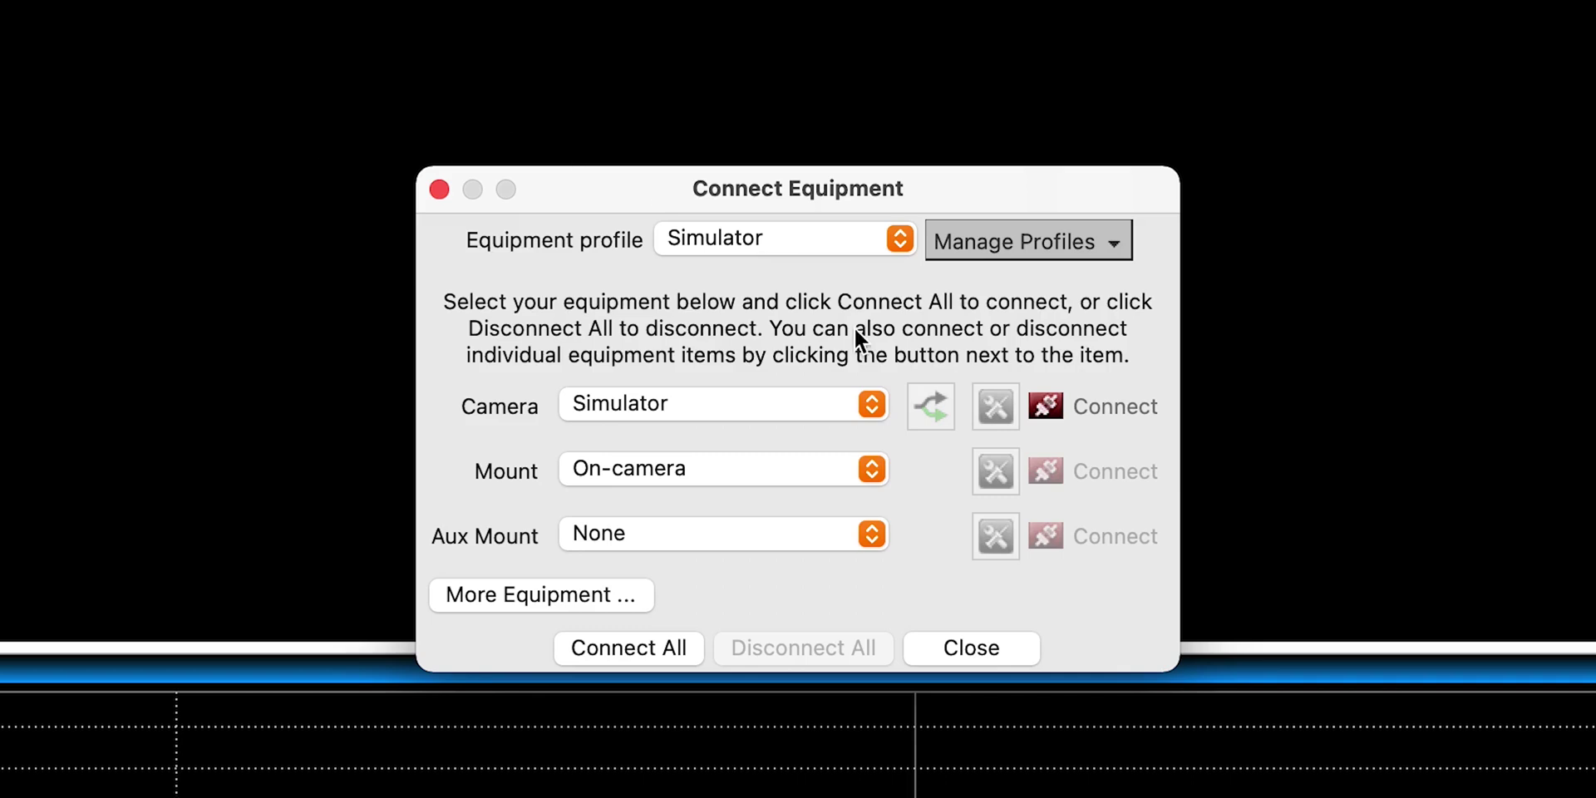
# Step: Connect the simulator camera and its on-camera mount, and close the equipment dialog
pyautogui.click(1072, 408)
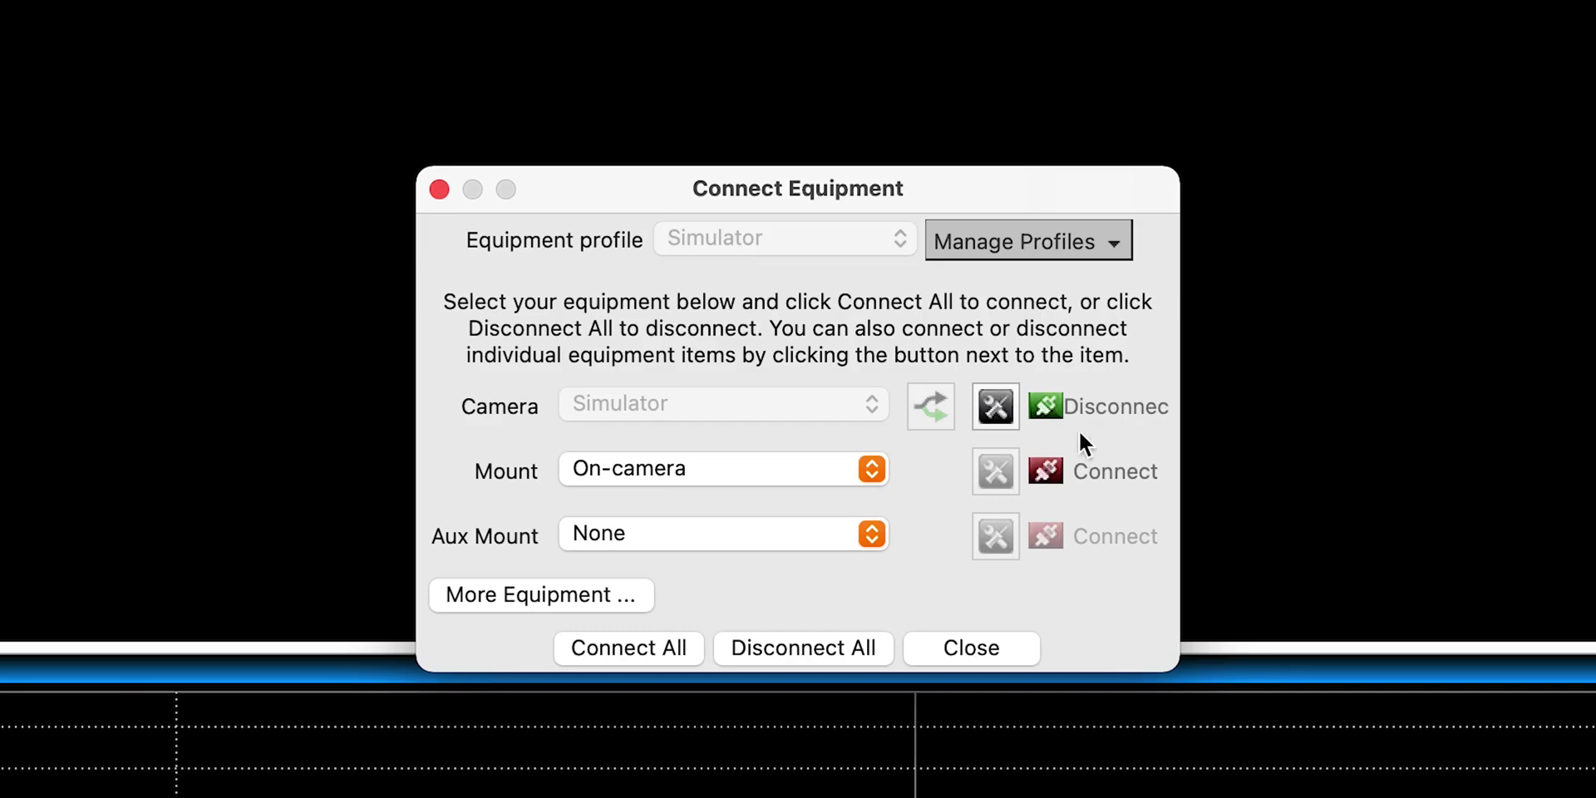
pyautogui.click(1097, 472)
pyautogui.click(981, 645)
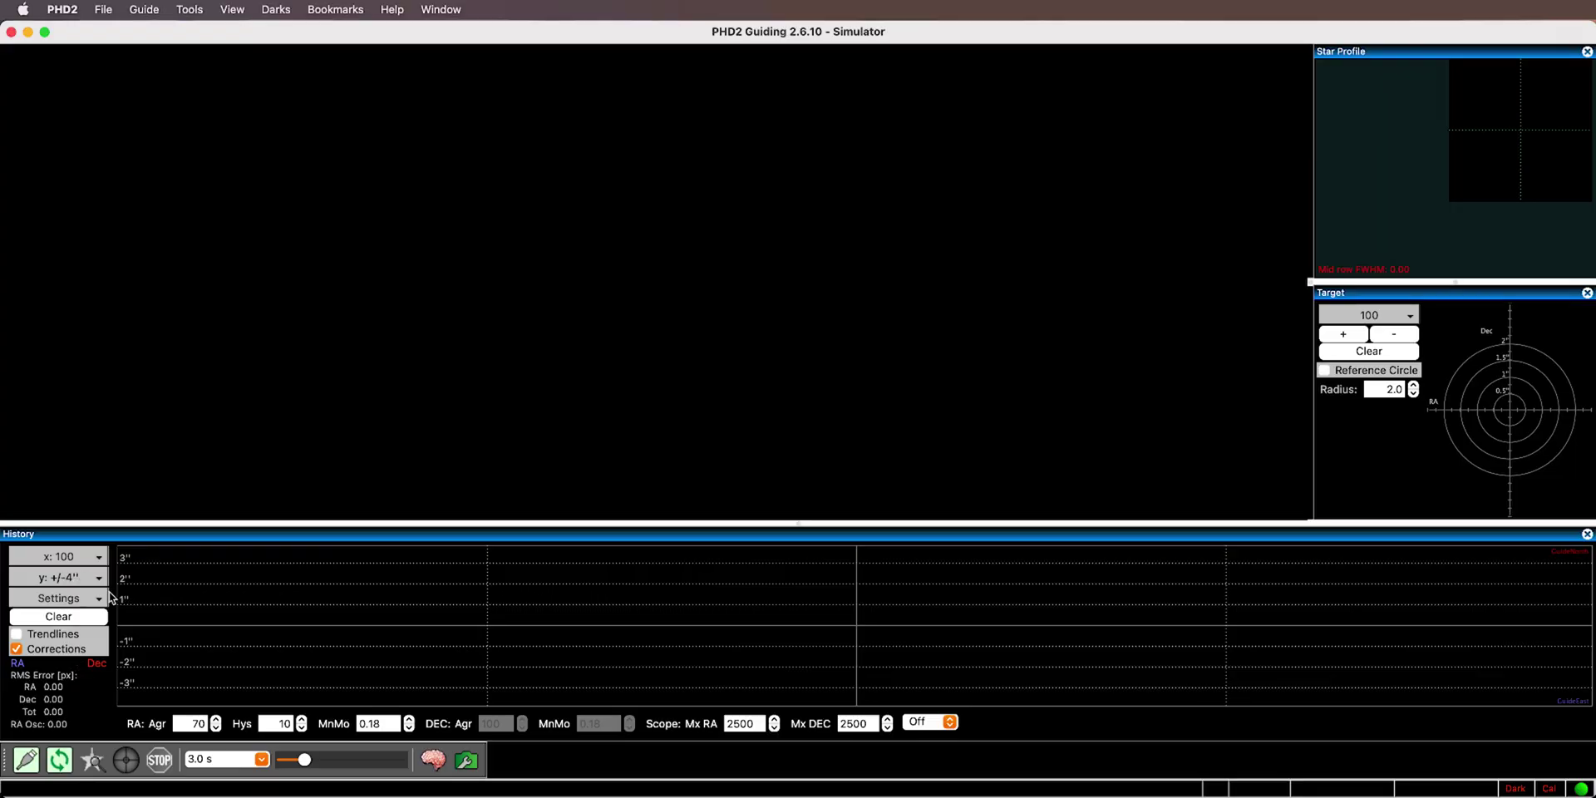
# Step: Set the Dec guide mode to Off in the advanced algorithm settings and accept them
pyautogui.click(433, 759)
pyautogui.click(431, 220)
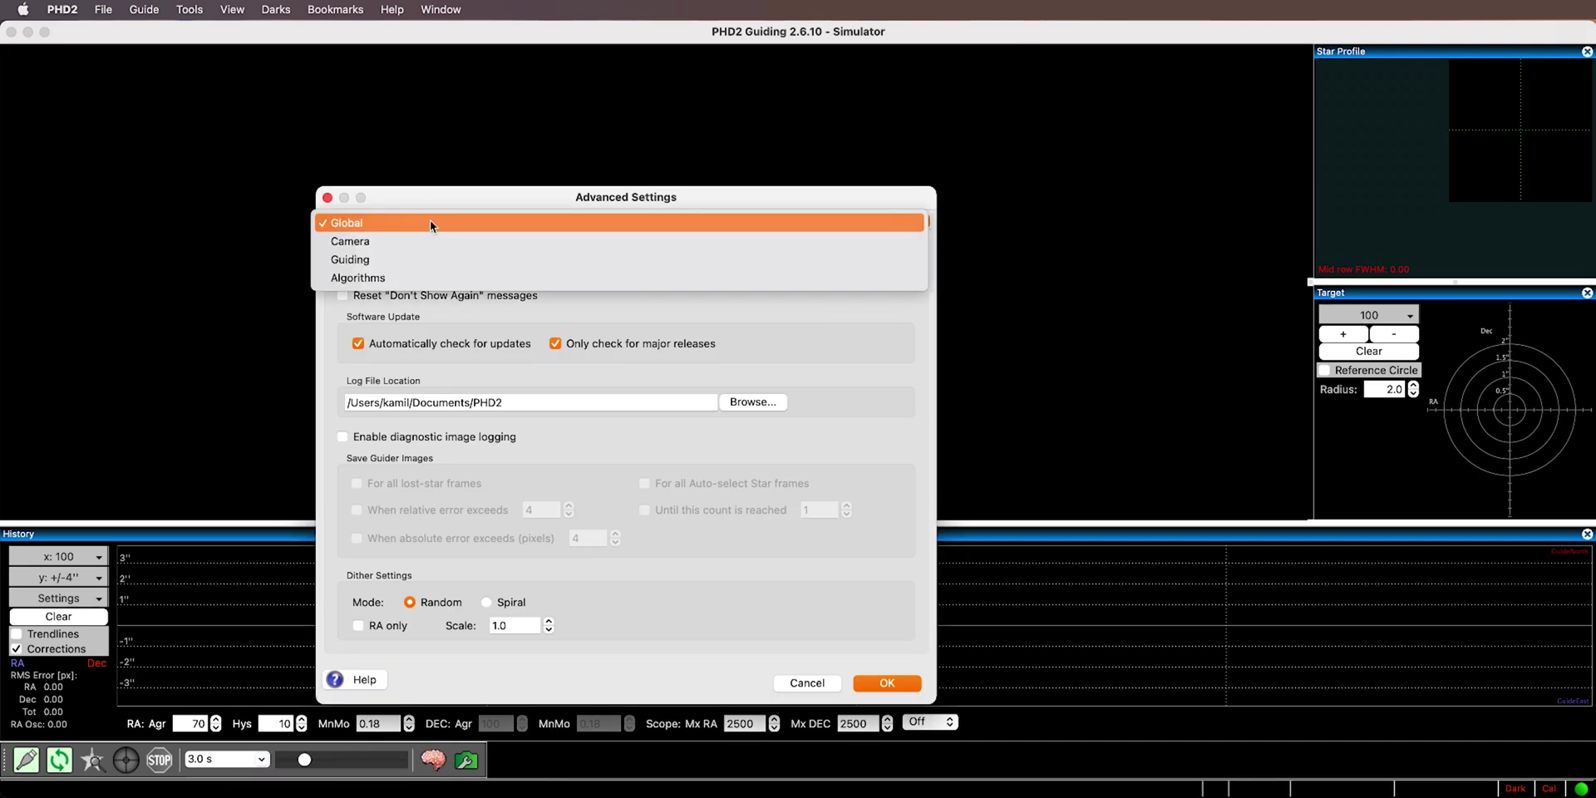
pyautogui.click(415, 275)
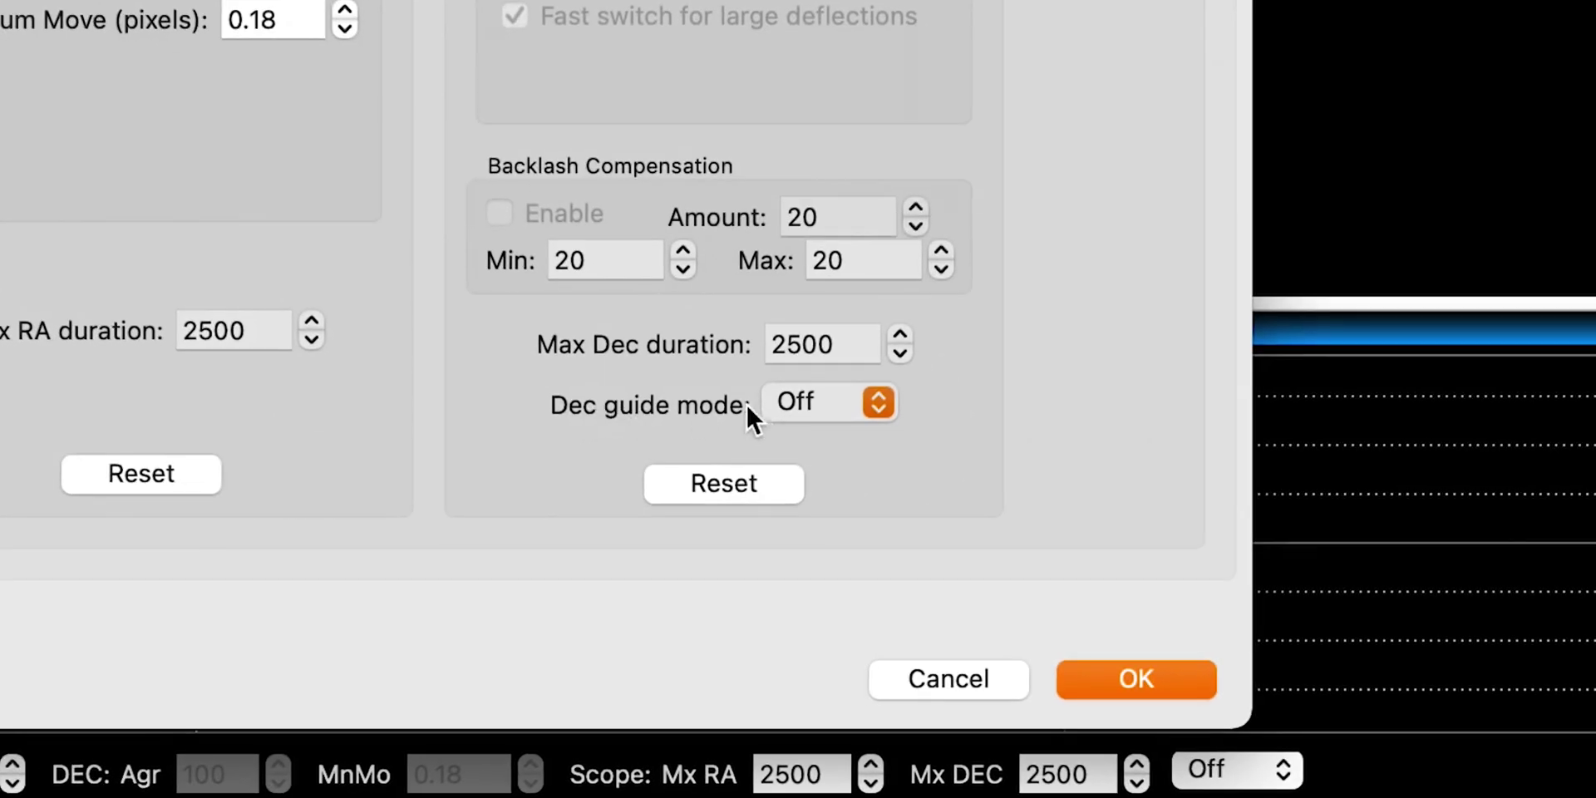
pyautogui.click(850, 413)
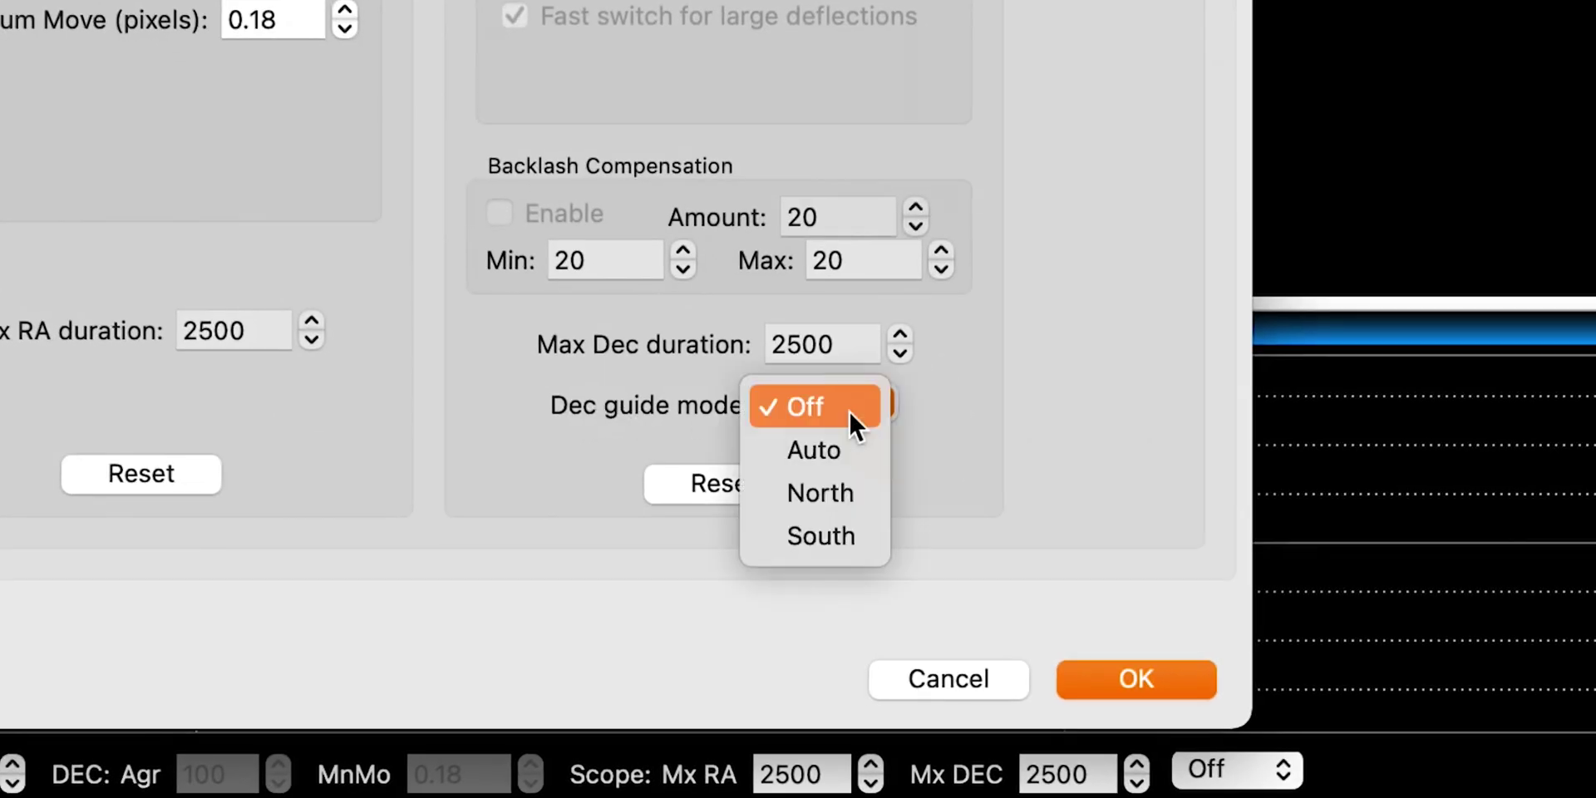
pyautogui.click(851, 406)
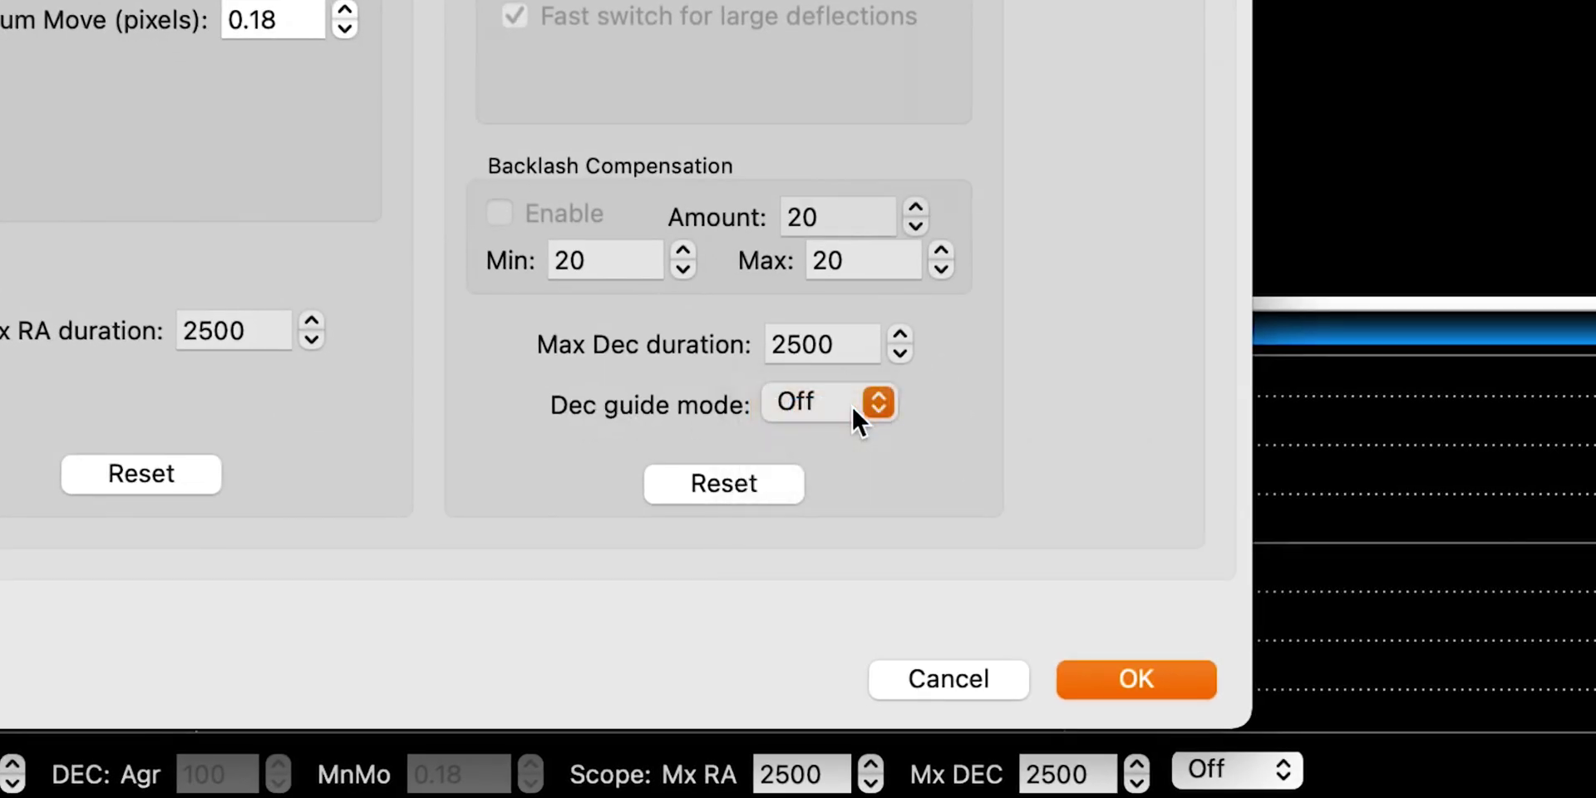
pyautogui.click(1134, 676)
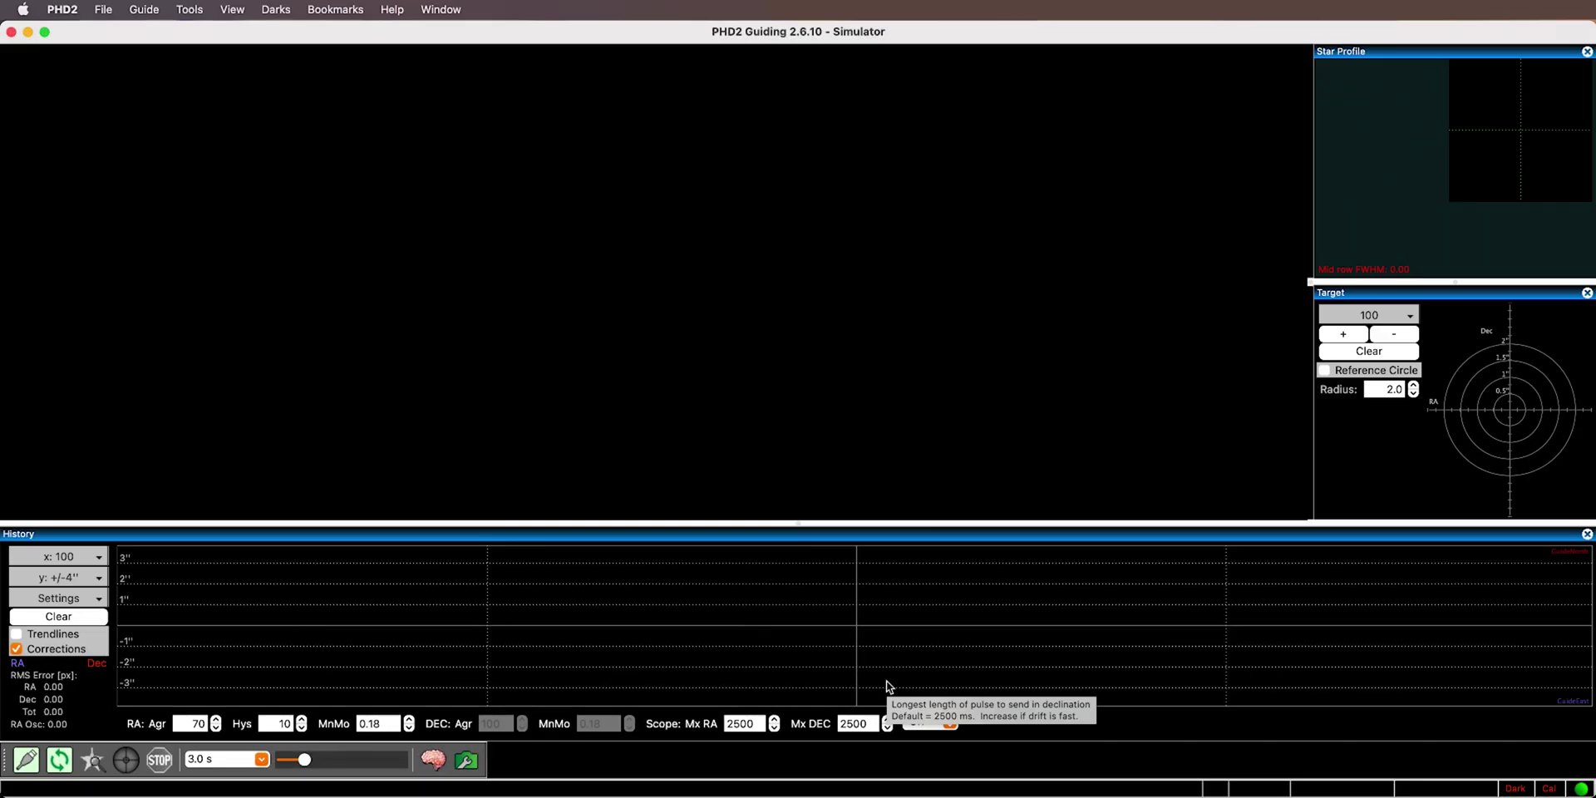
# Step: Start looping exposures and auto-select a guide star
pyautogui.click(65, 768)
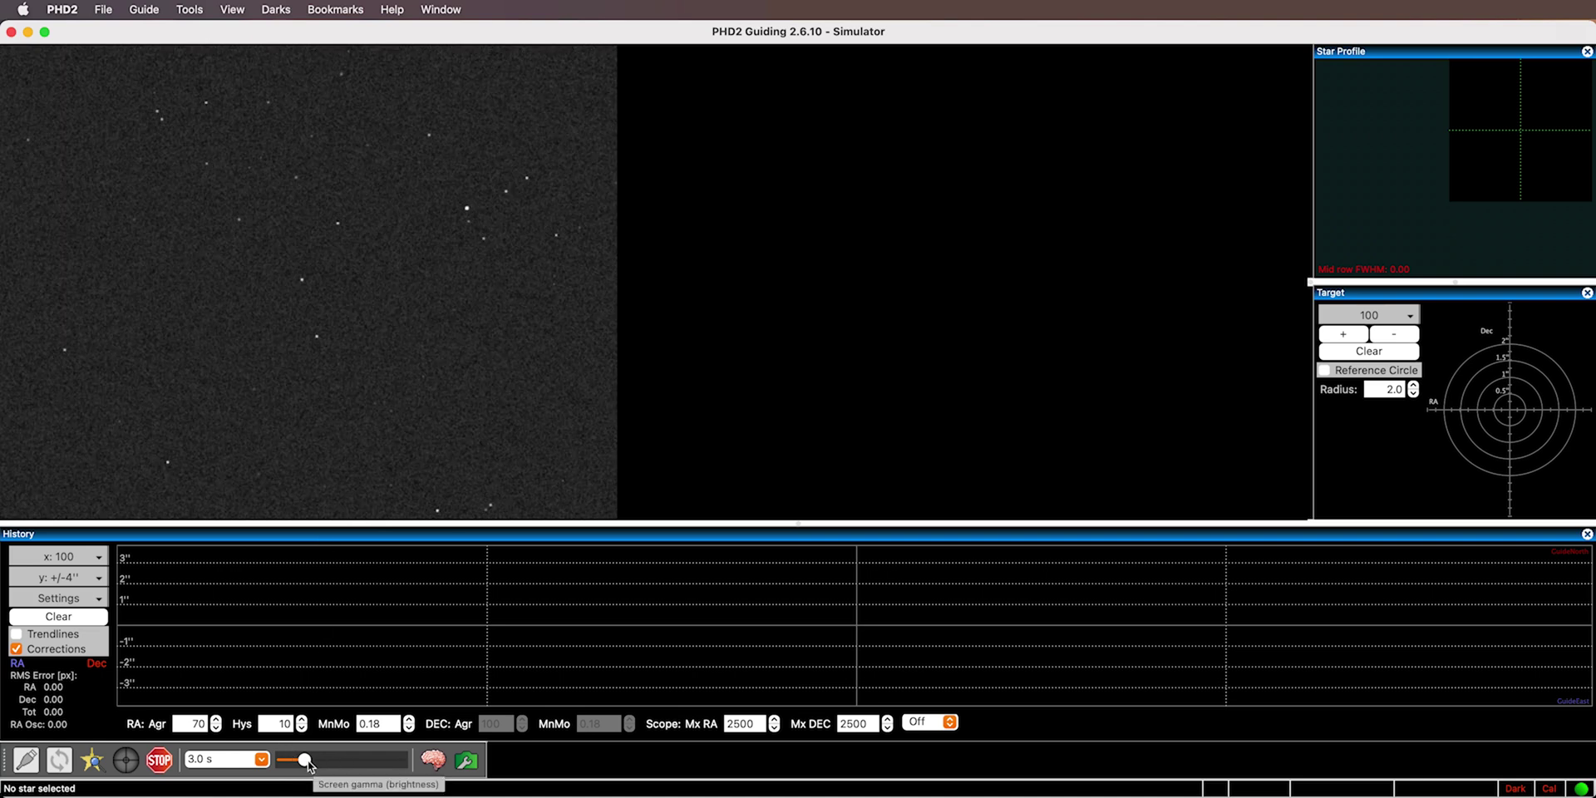
pyautogui.moveTo(306, 761); pyautogui.dragTo(306, 765)
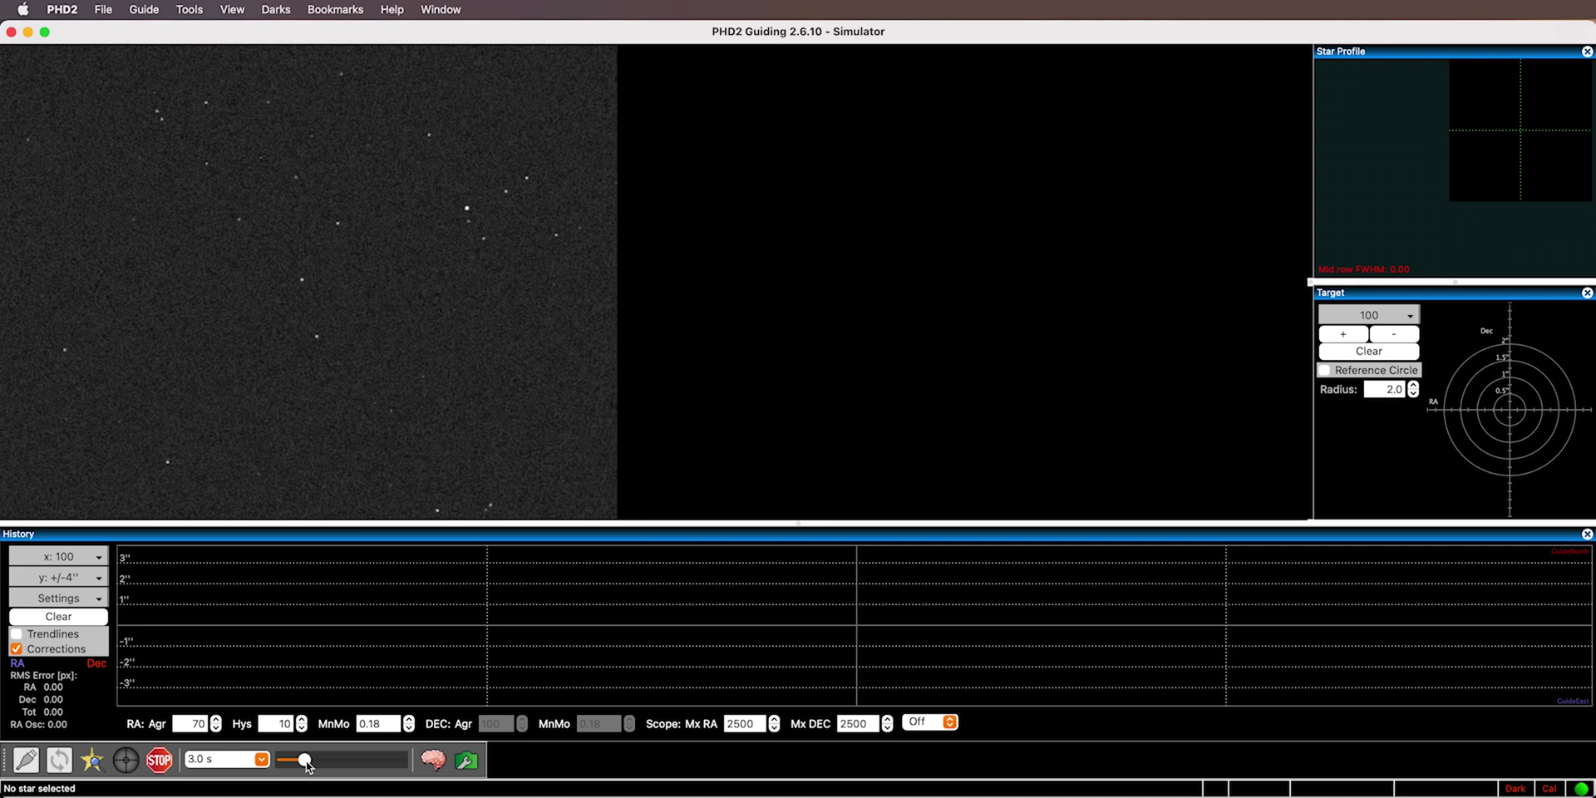
pyautogui.click(94, 764)
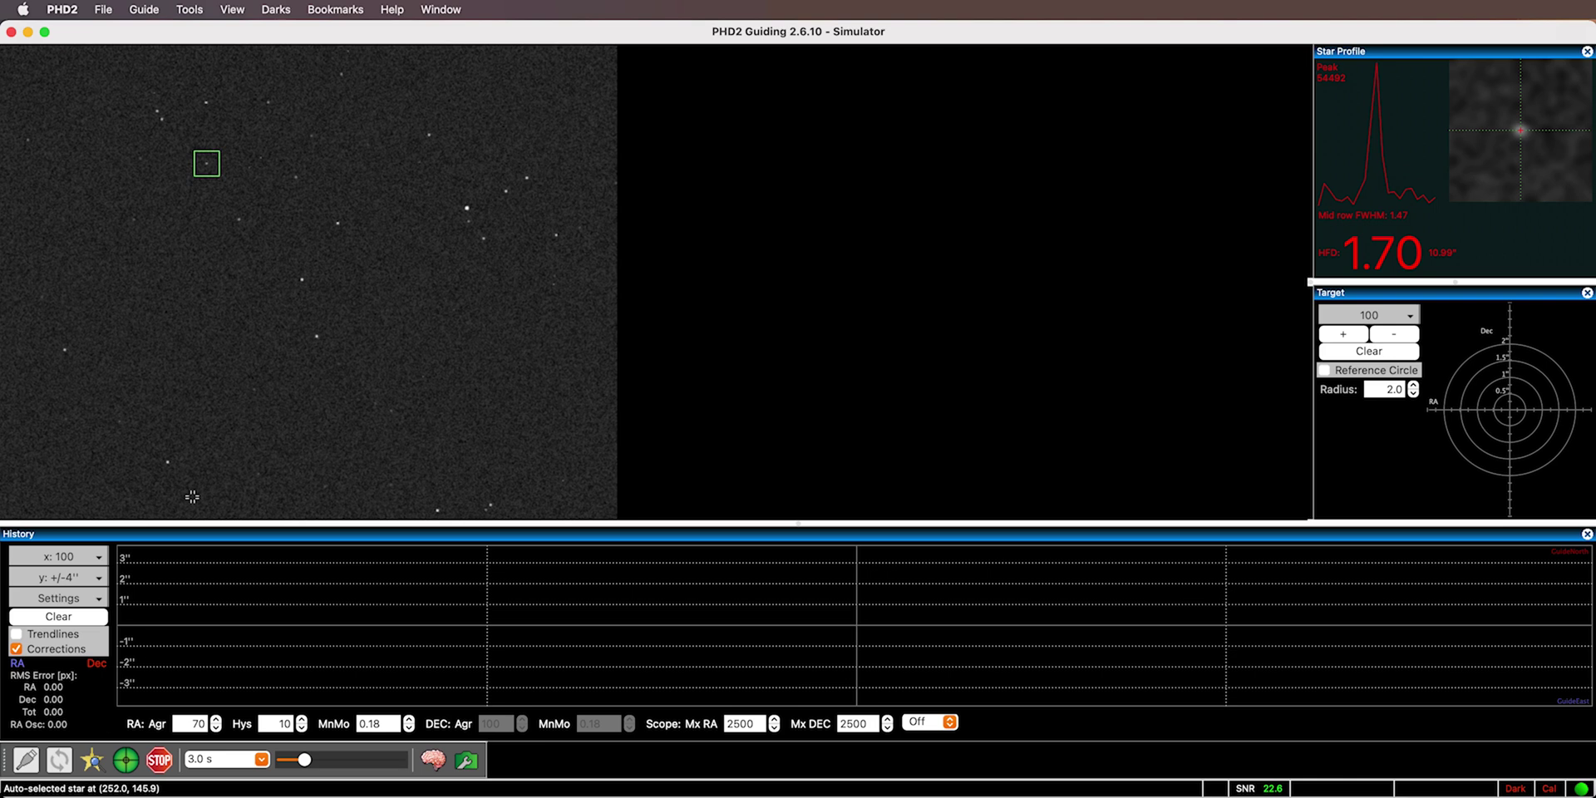
# Step: Start guiding on the selected star and dismiss the Dark Library notice
pyautogui.click(131, 766)
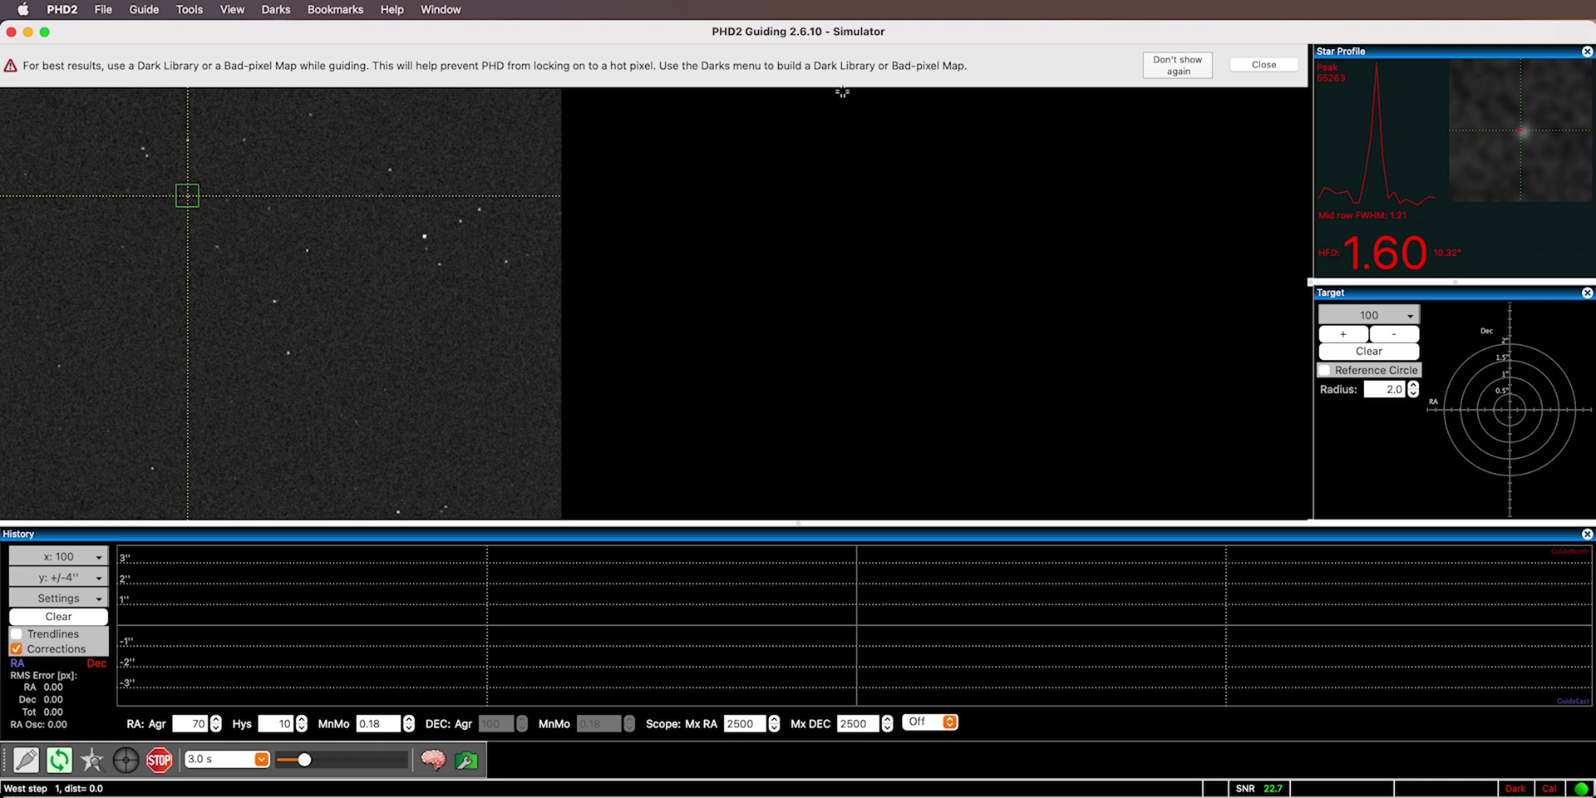
pyautogui.click(1264, 65)
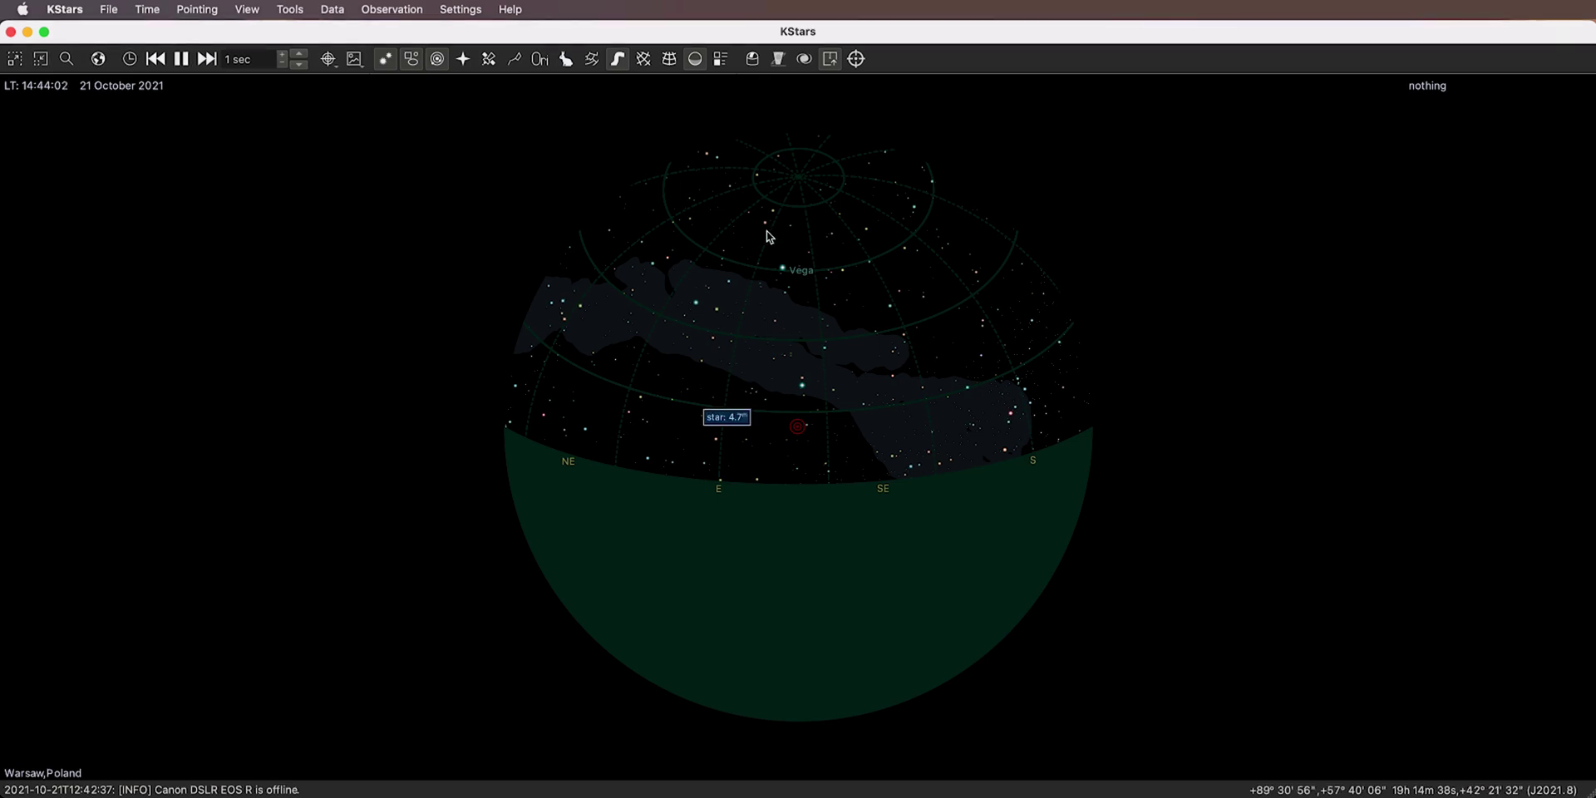
# Step: Switch to KStars and open Ekos with the EOS R profile selected
pyautogui.click(755, 62)
pyautogui.moveTo(769, 116); pyautogui.dragTo(766, 95)
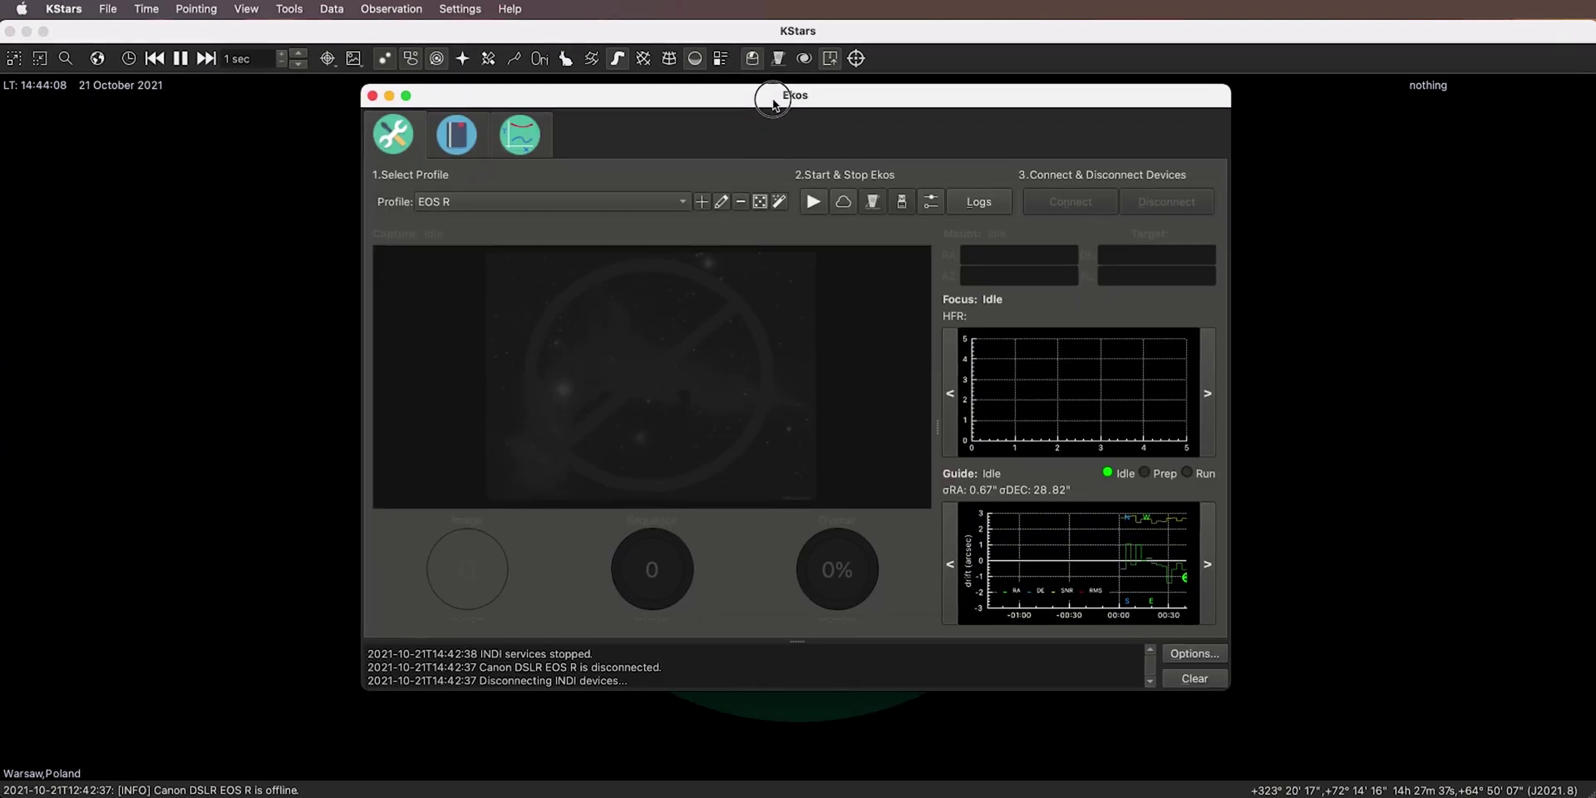
pyautogui.click(460, 203)
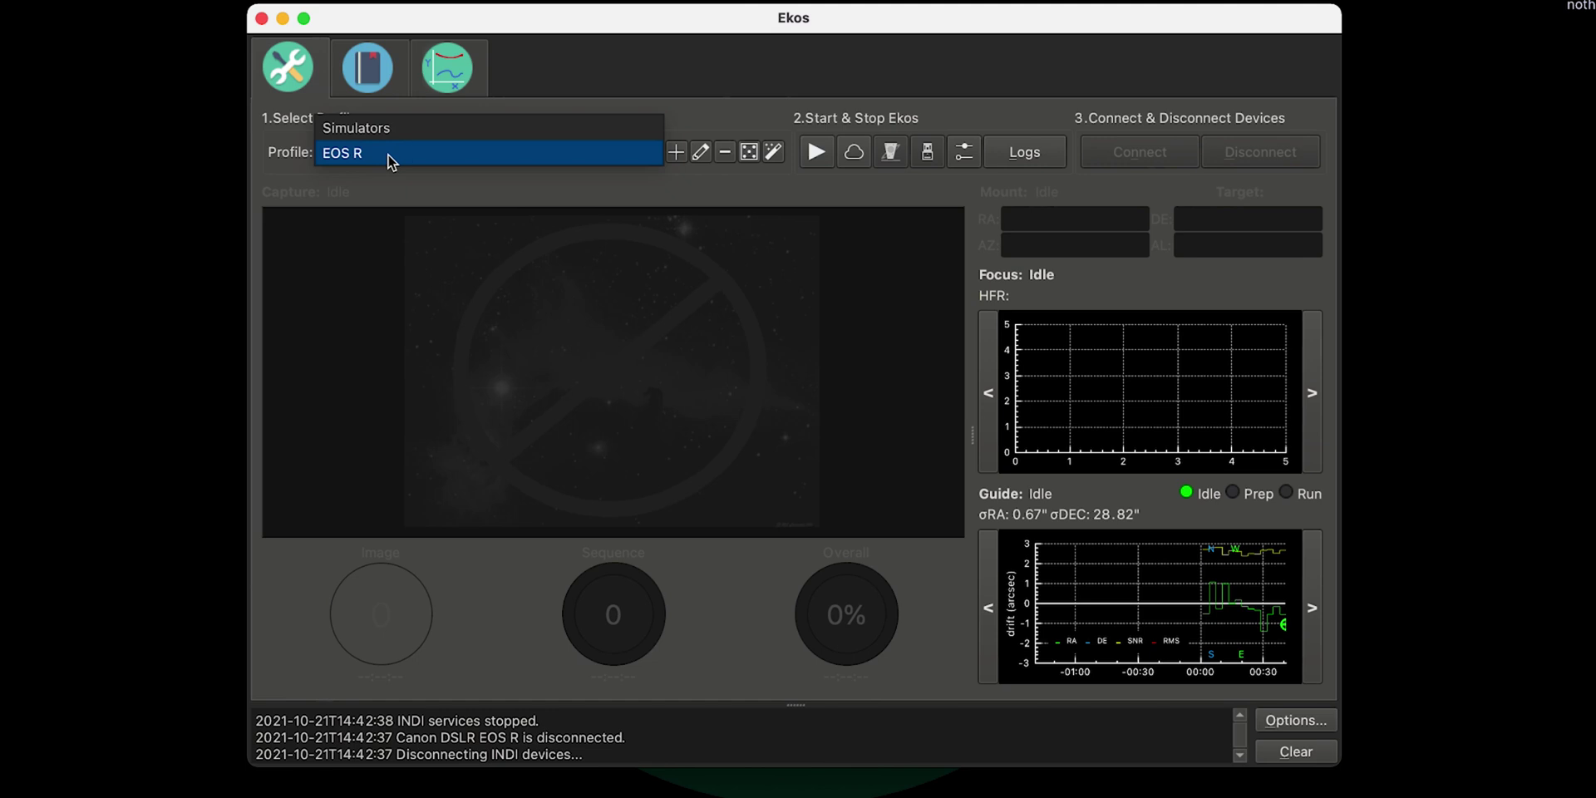
pyautogui.click(388, 153)
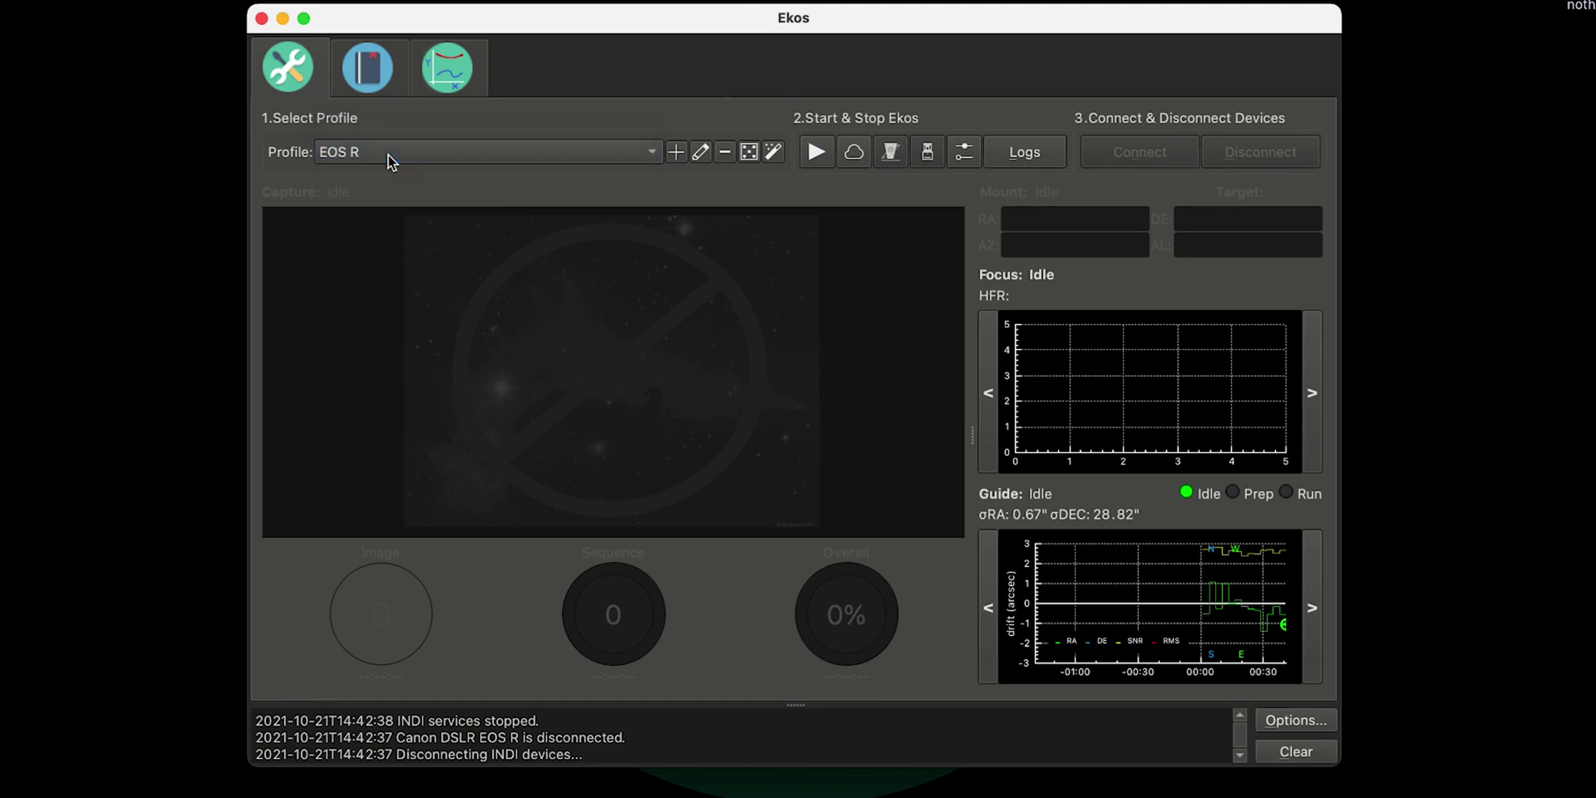
# Step: Begin a new Ekos profile with PHD2 as its guiding application on localhost
pyautogui.click(676, 152)
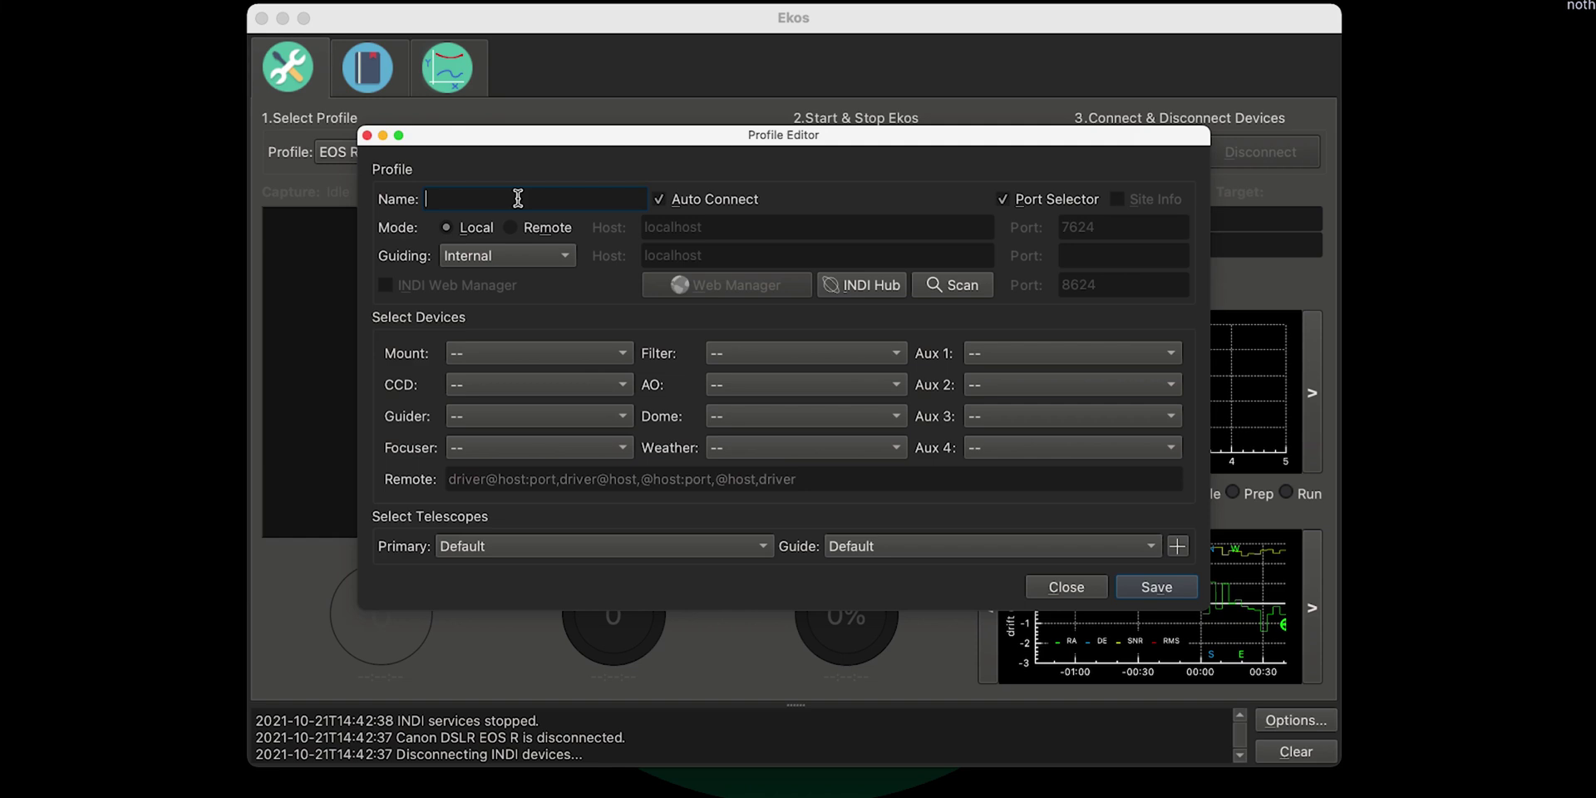
pyautogui.click(487, 259)
pyautogui.click(499, 281)
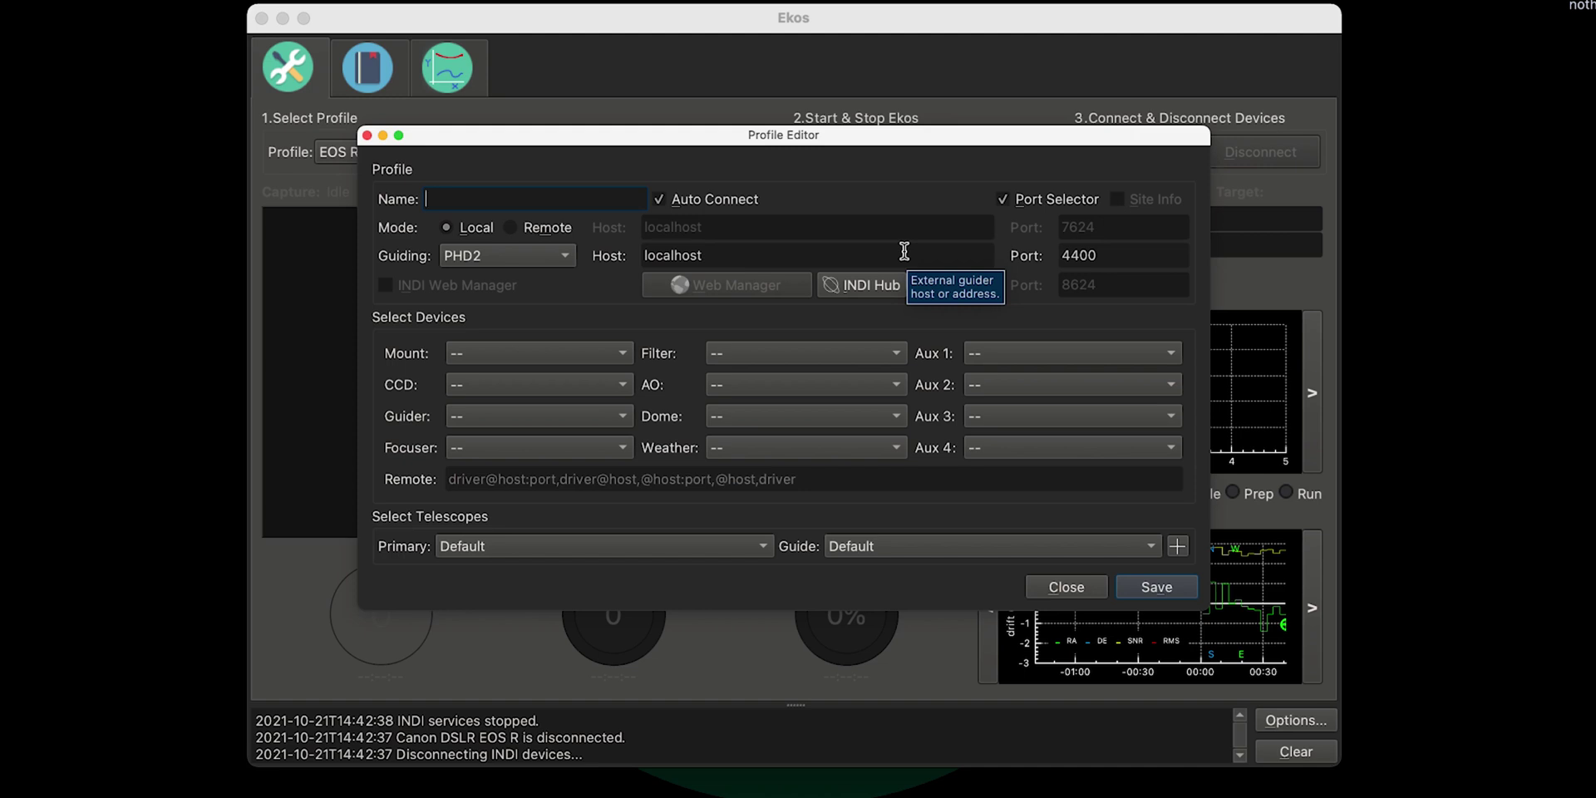
pyautogui.click(760, 254)
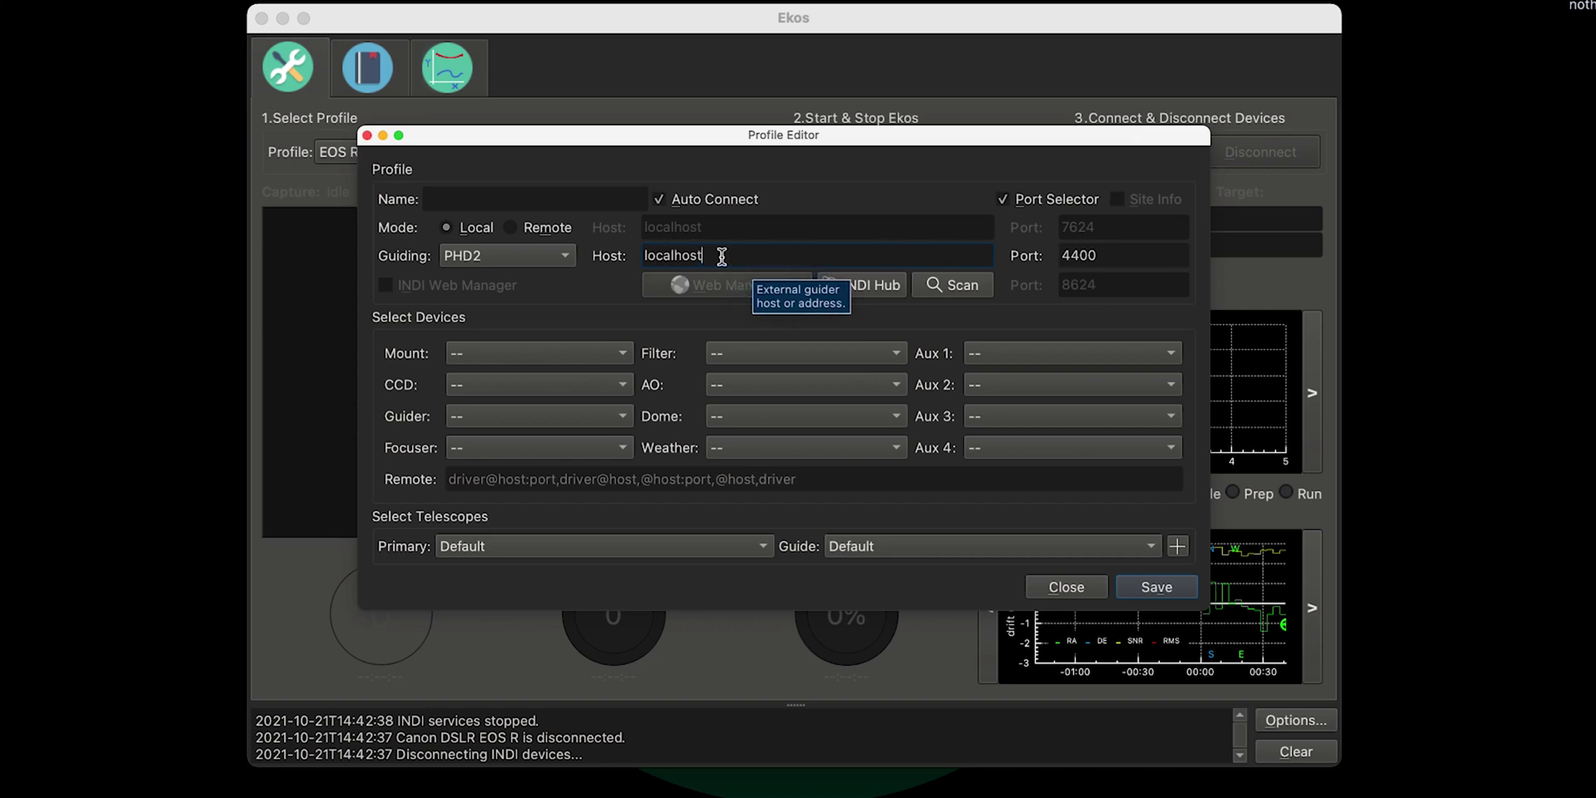
# Step: Browse the DSLR drivers for the CCD and the ZWO drivers for the guider, and close the new profile without saving
pyautogui.click(568, 390)
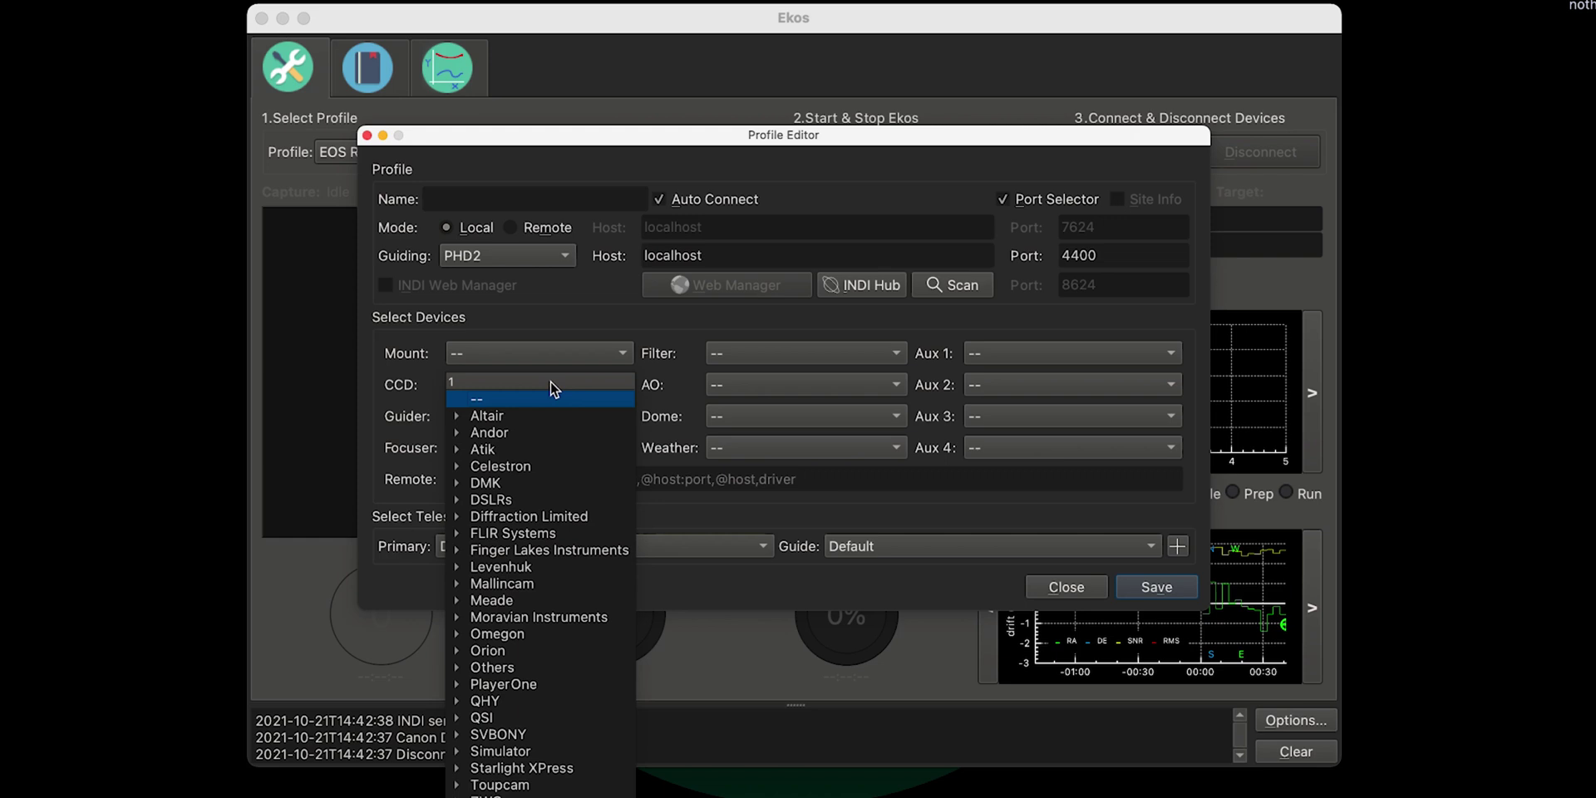
pyautogui.click(458, 501)
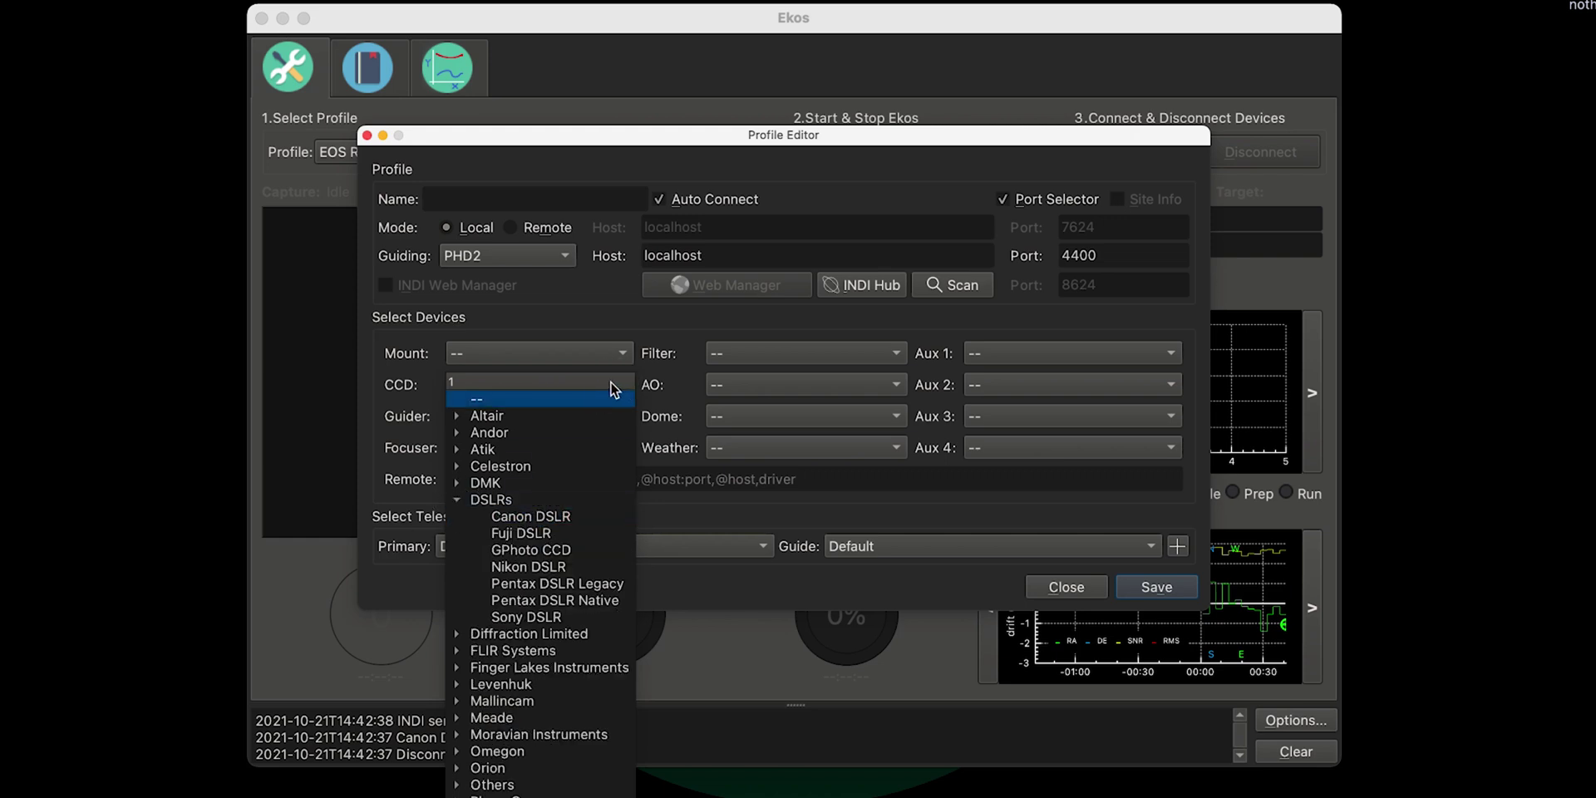
pyautogui.click(464, 324)
pyautogui.click(481, 424)
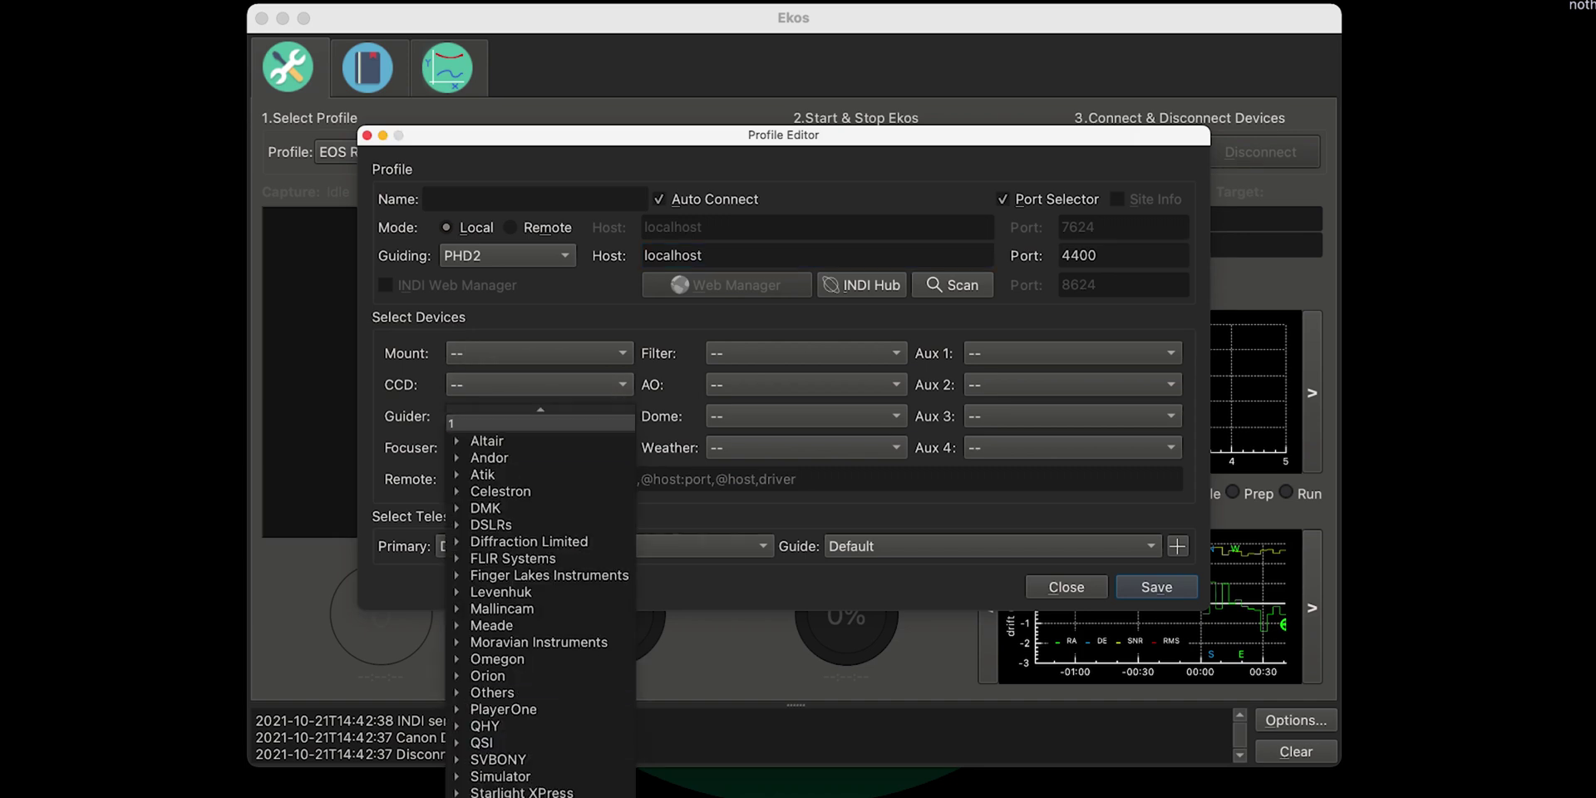
pyautogui.scroll(-1, 541, 615)
pyautogui.click(456, 776)
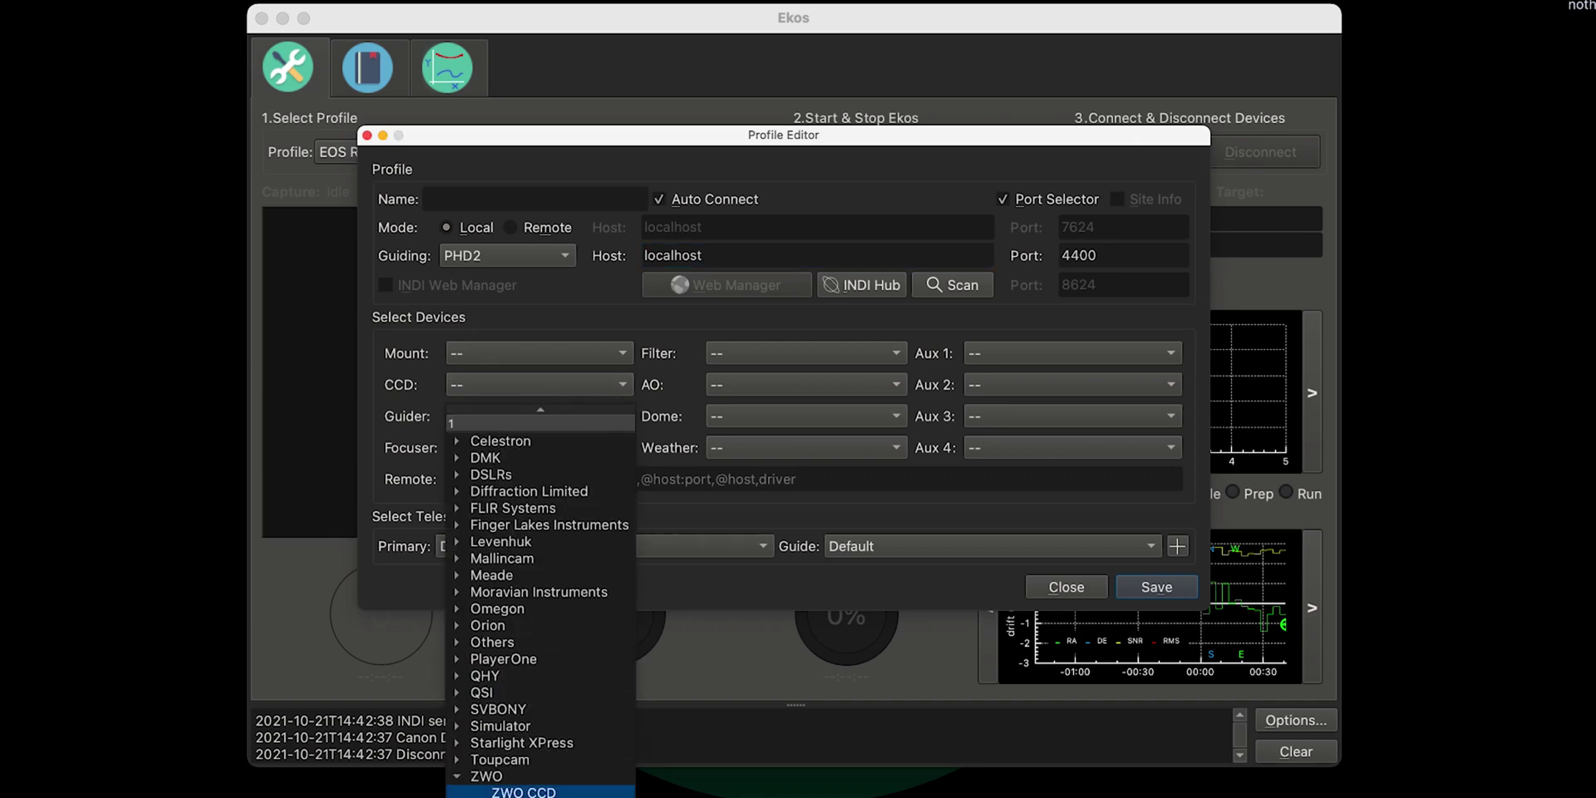
pyautogui.click(1064, 592)
pyautogui.click(1056, 587)
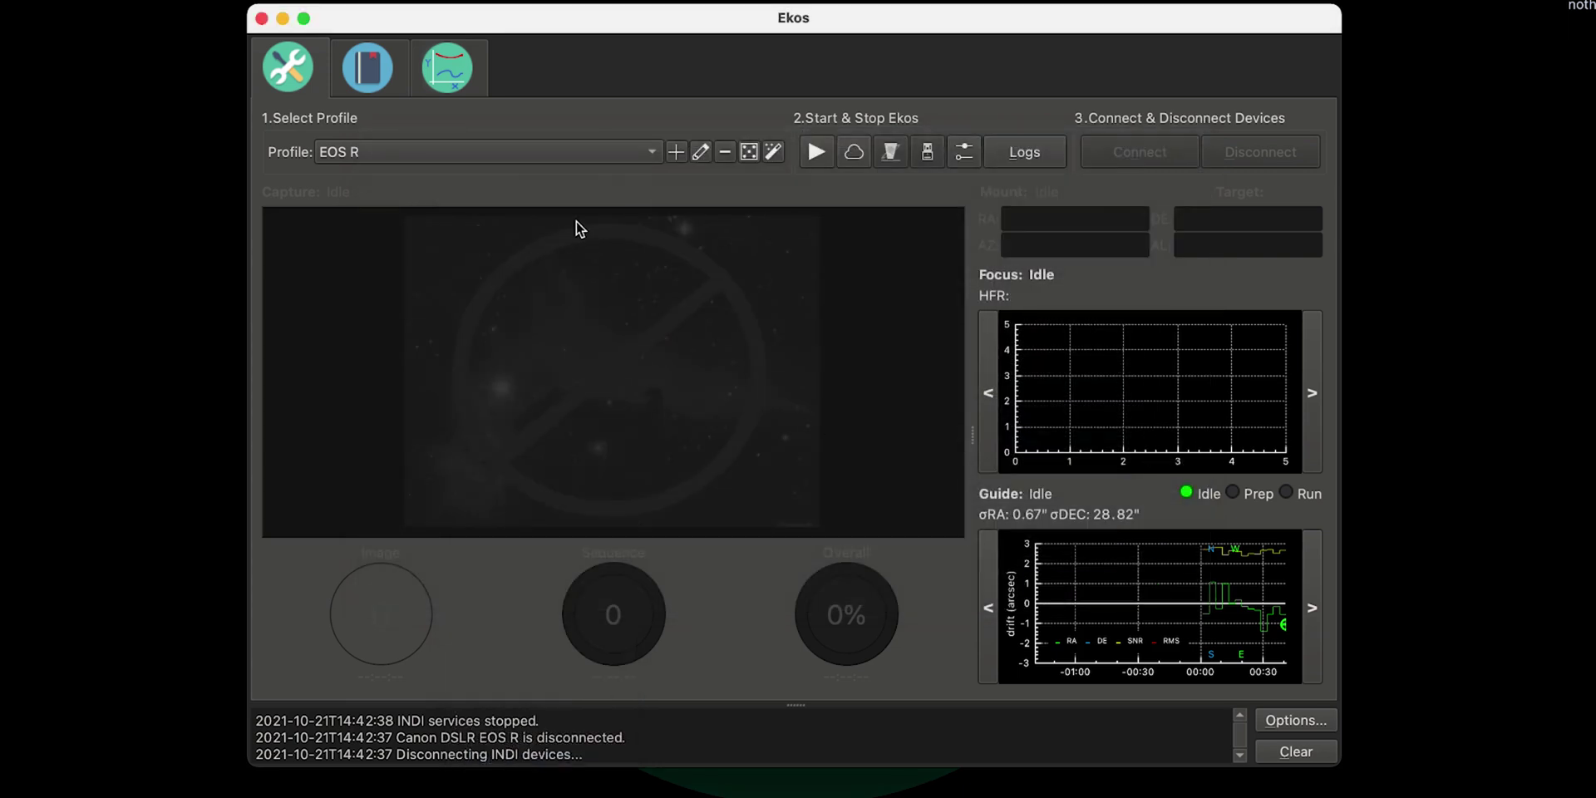
# Step: Review the EOS R profile's guiding and device settings, and start Ekos with that profile
pyautogui.click(700, 154)
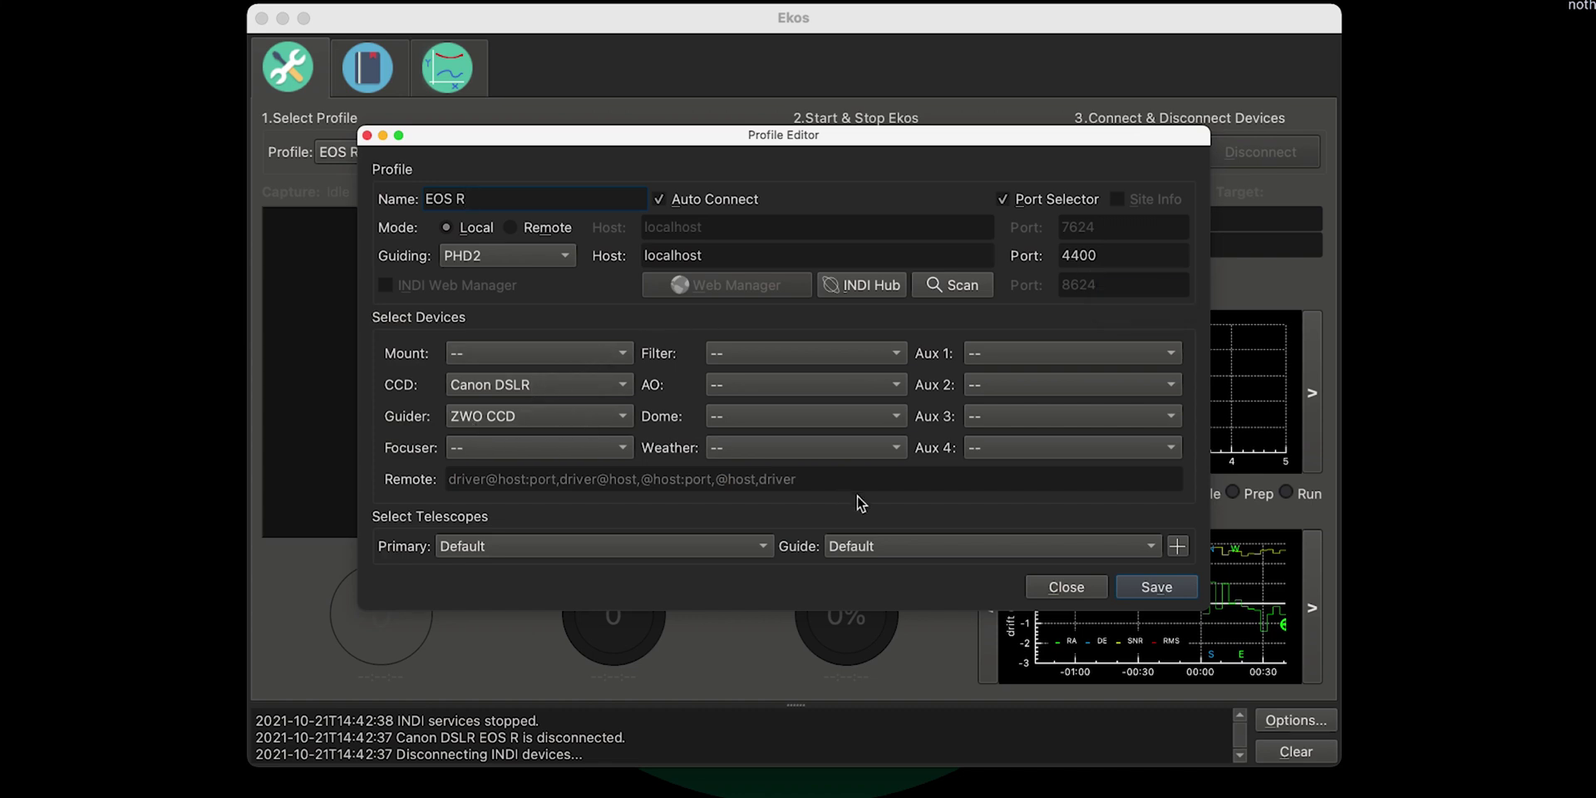
pyautogui.click(1064, 590)
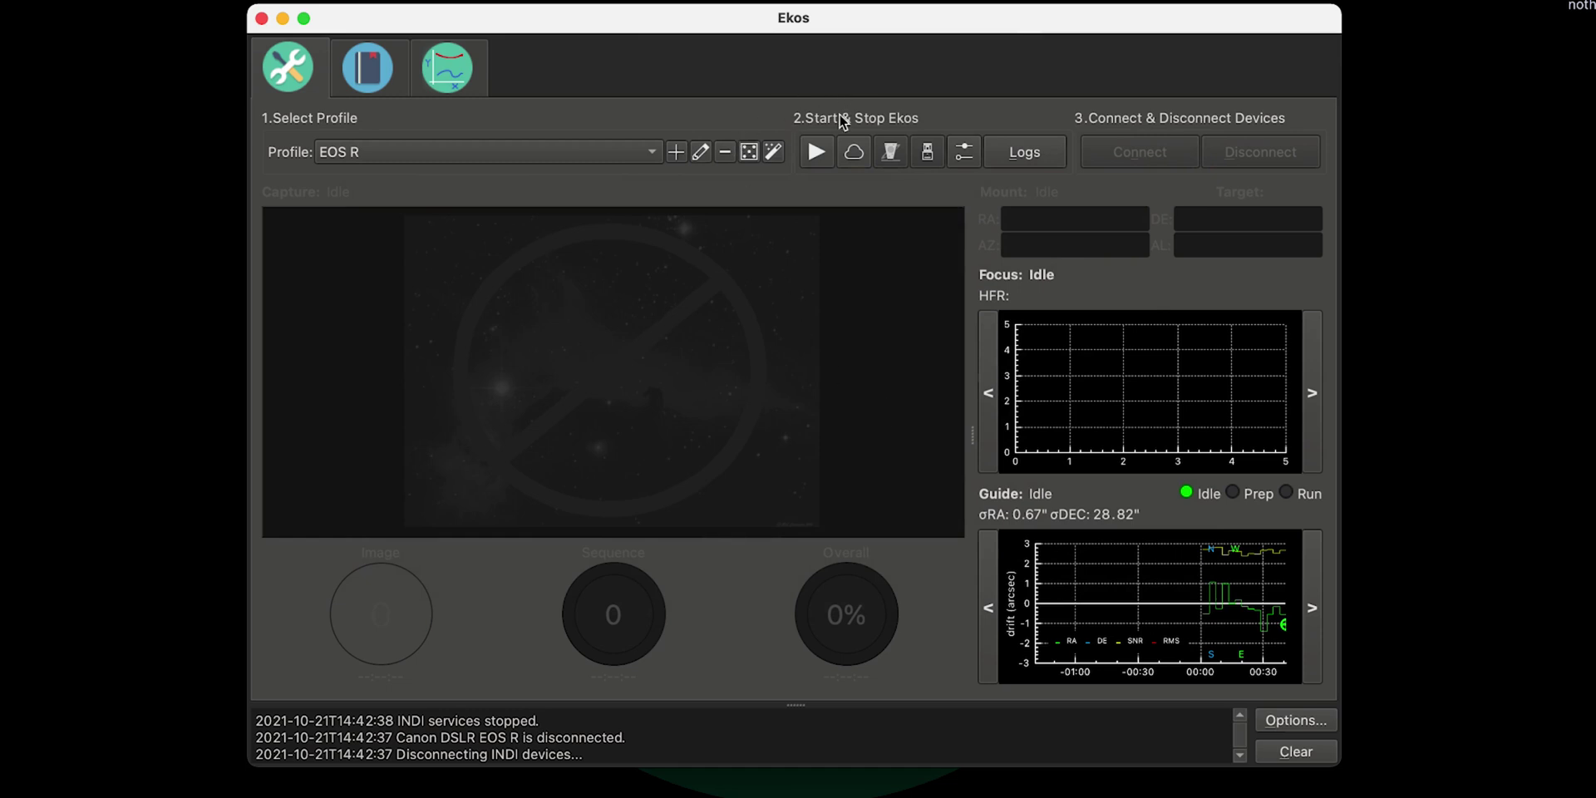
pyautogui.click(818, 154)
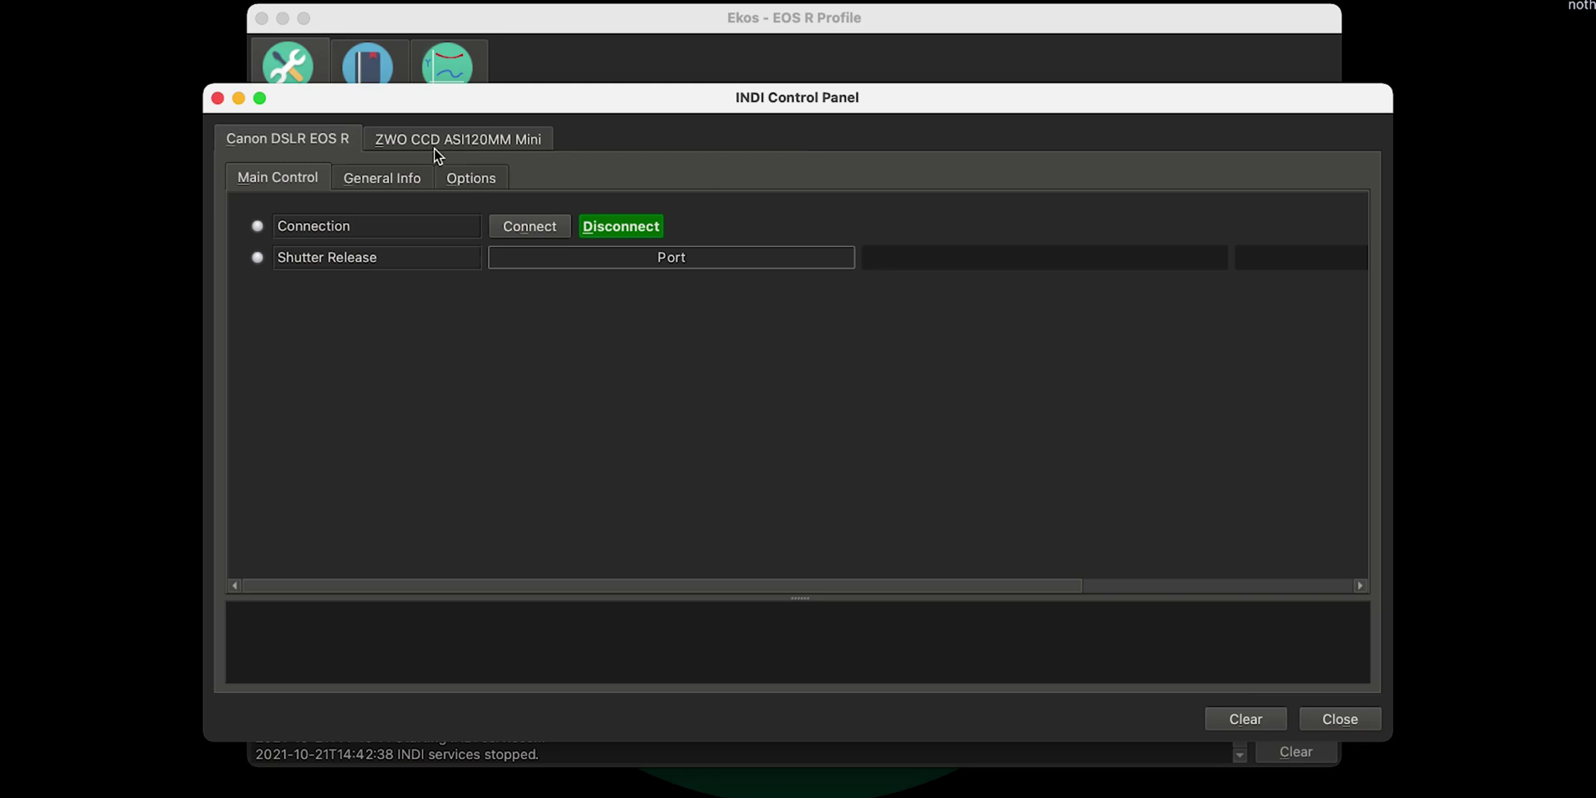
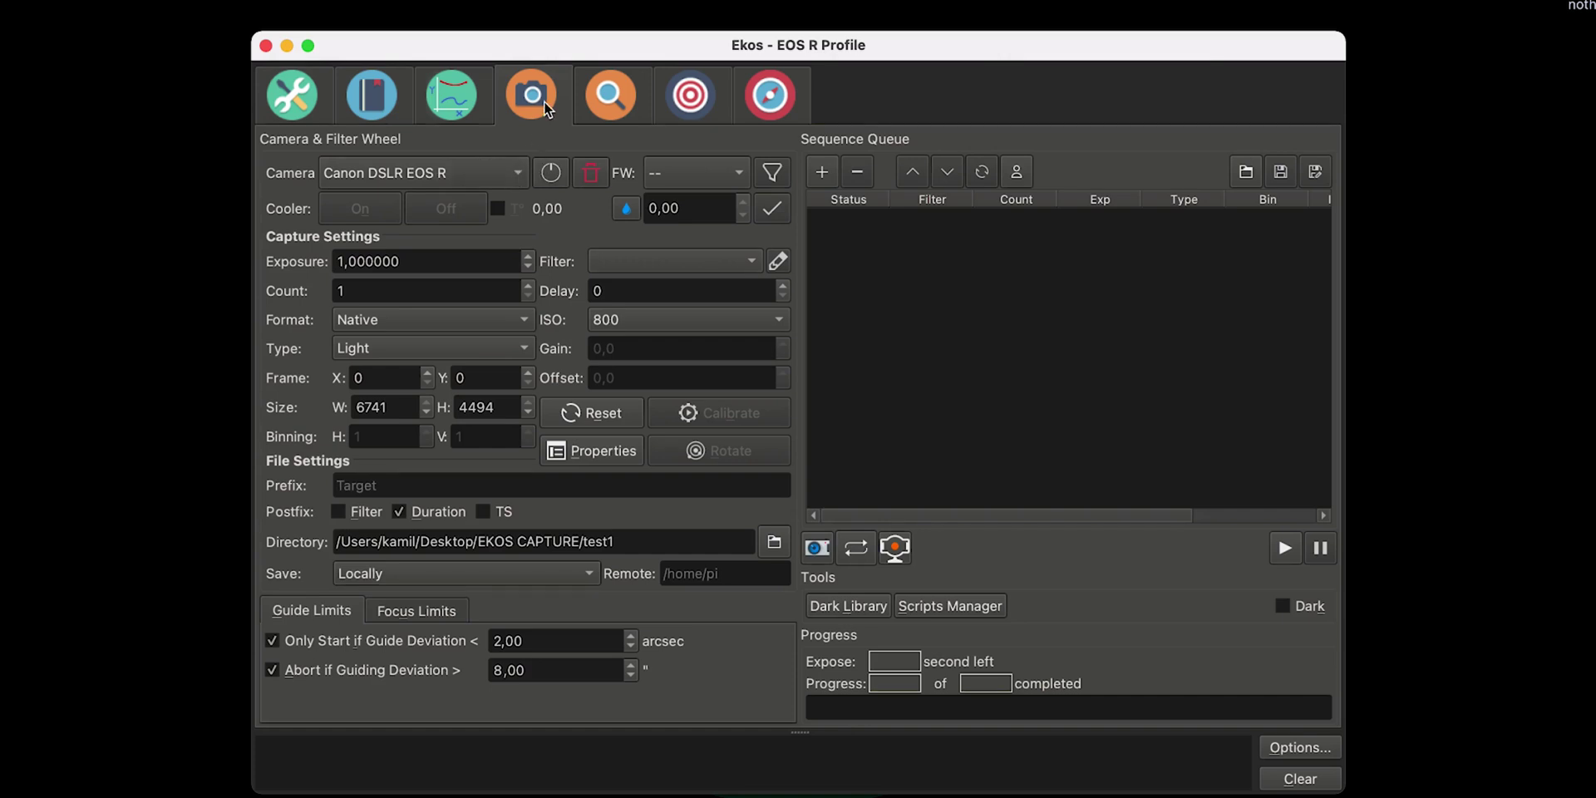
# Step: Review the dither settings in the options of the Ekos guide module and accept them
pyautogui.click(772, 108)
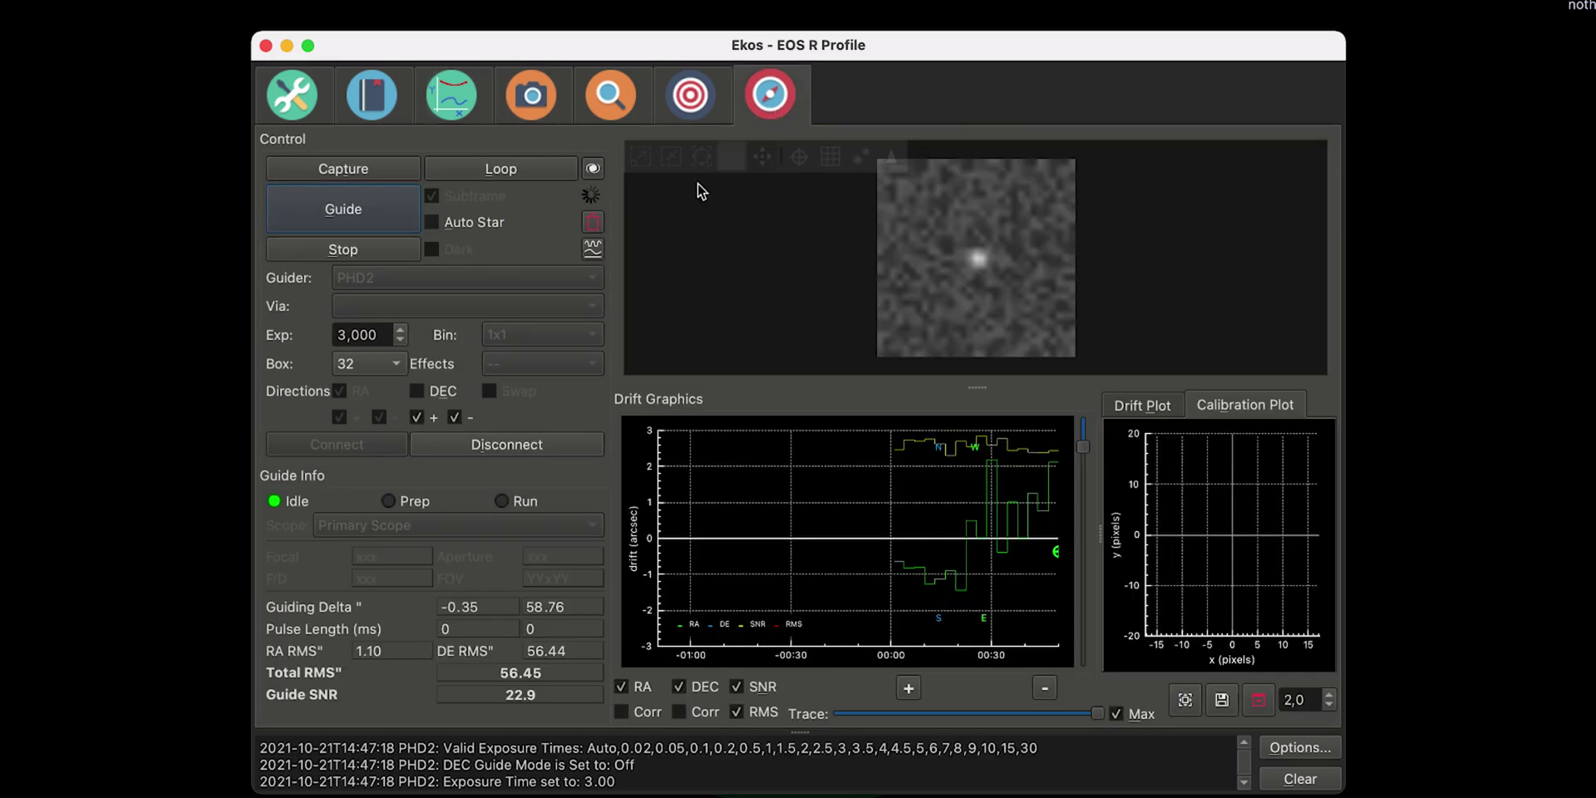
pyautogui.click(1307, 753)
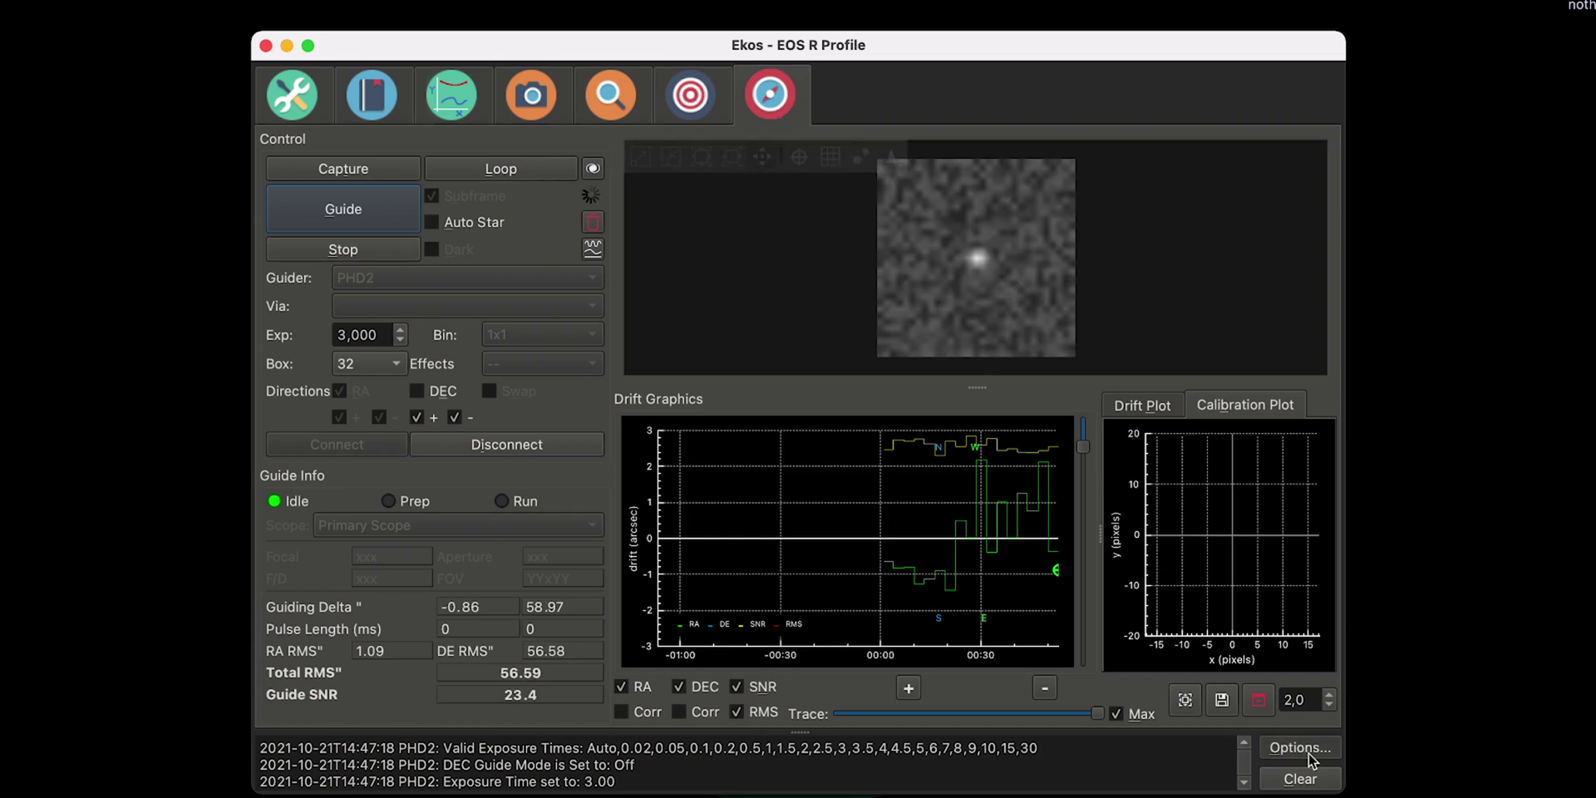
pyautogui.click(542, 341)
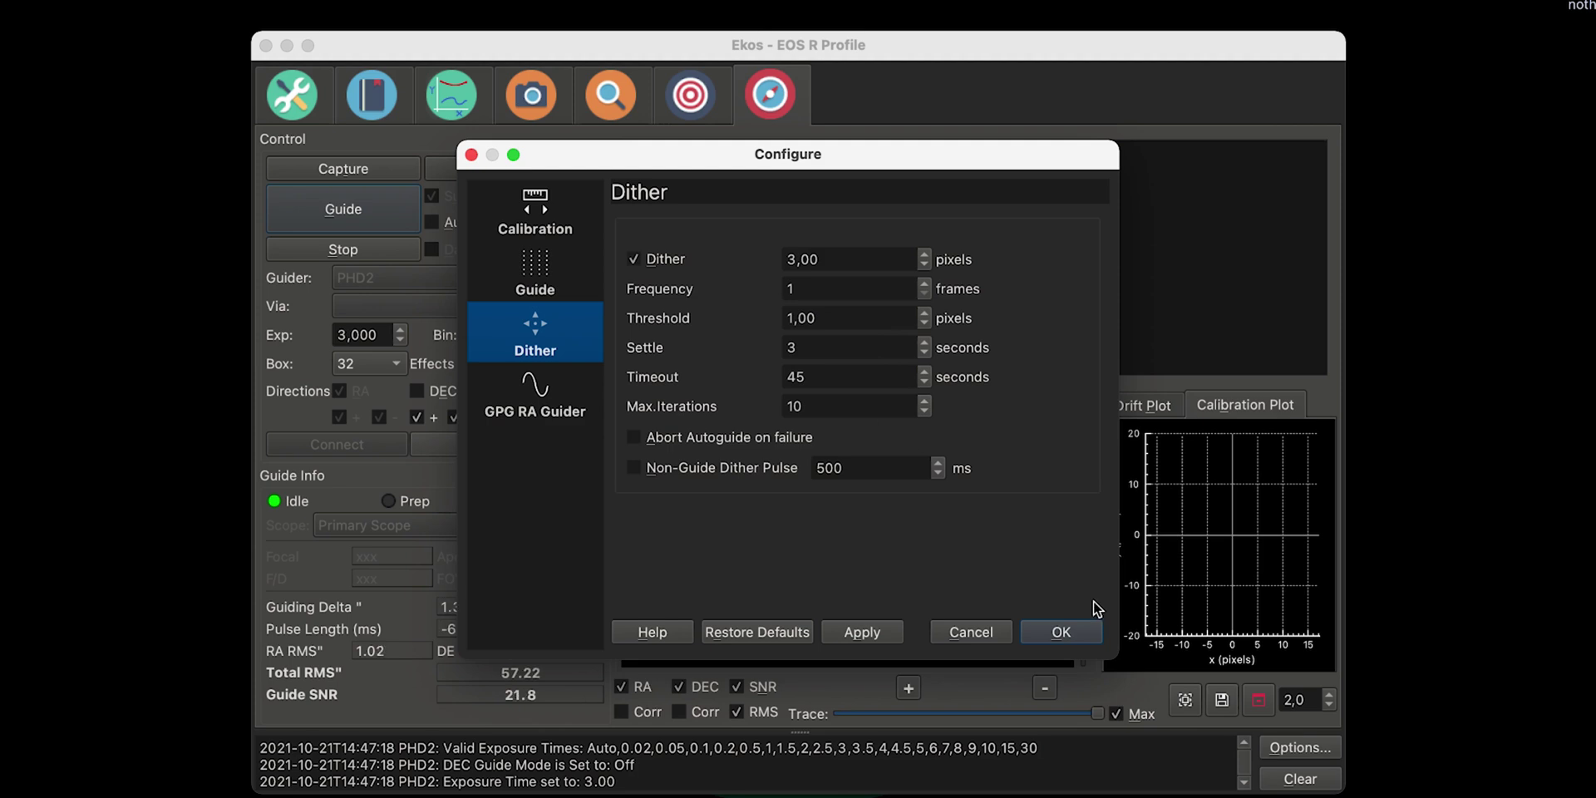
pyautogui.click(1062, 634)
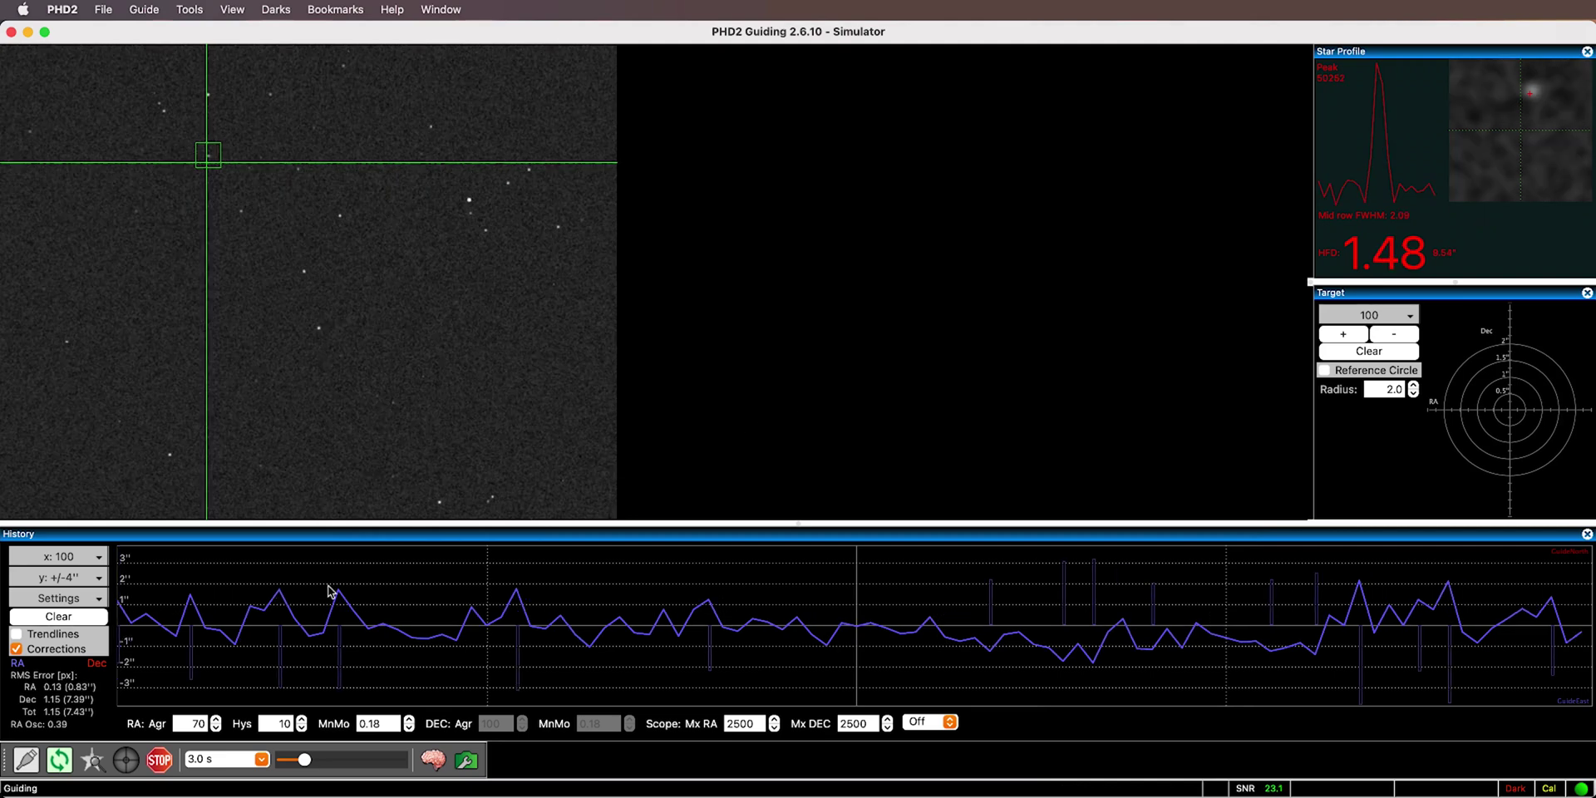
# Step: Switch to PHD2 and restrict dithering to RA only in the global section of the advanced settings
pyautogui.click(433, 758)
pyautogui.click(375, 224)
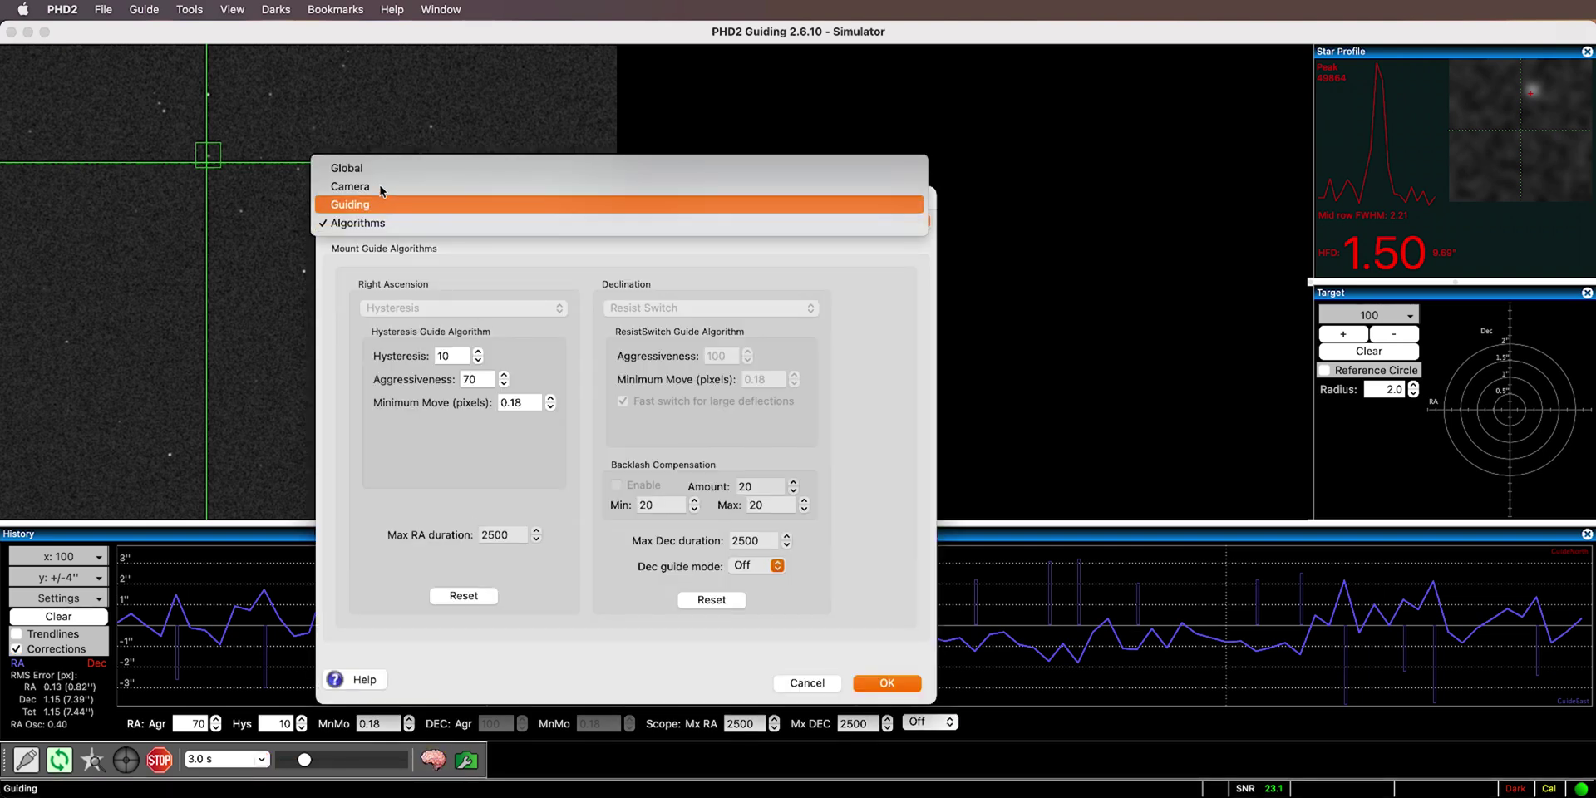
pyautogui.click(346, 162)
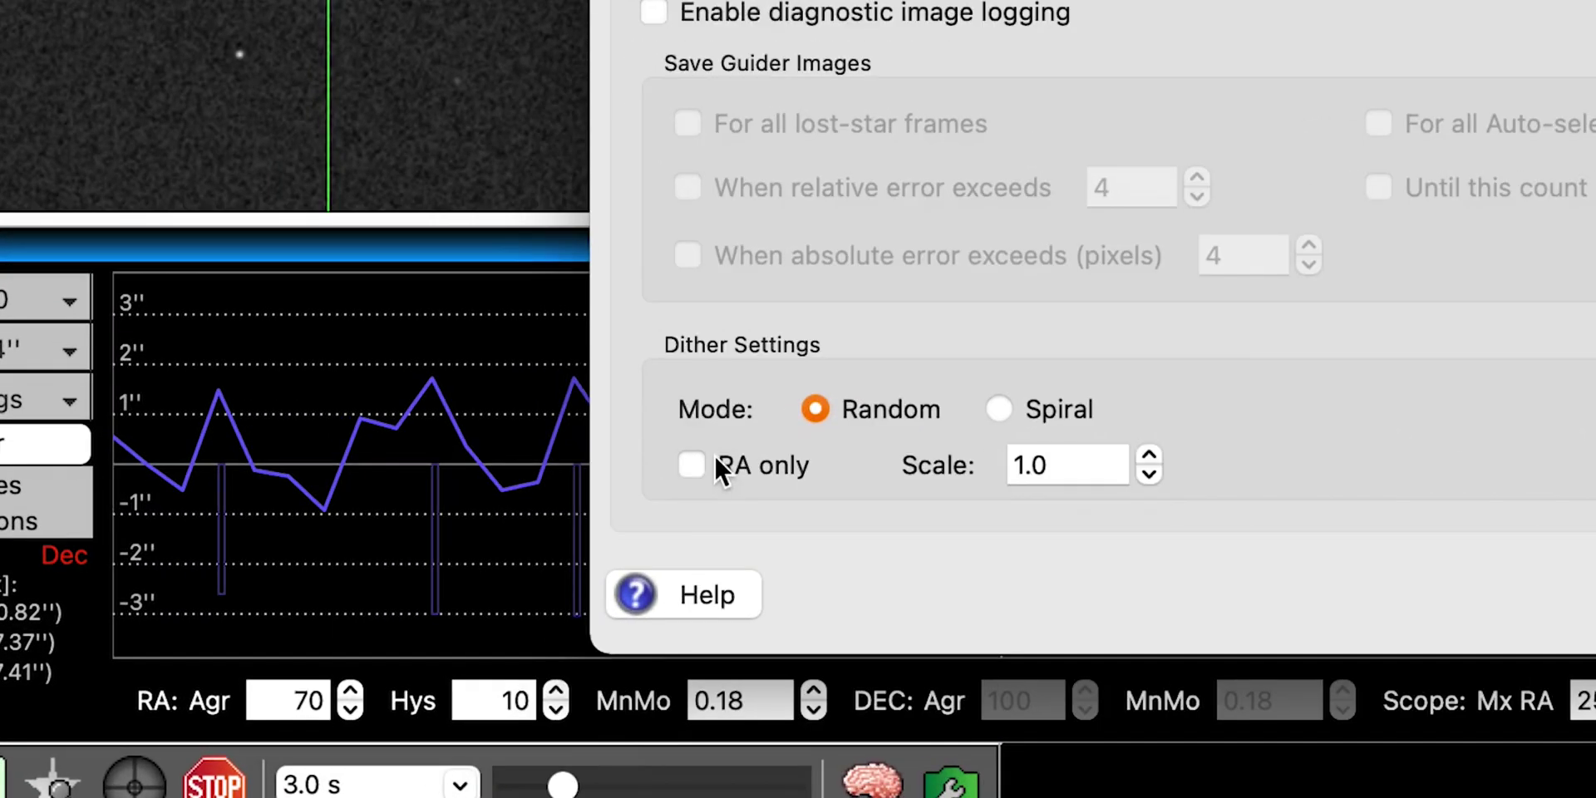
pyautogui.click(723, 465)
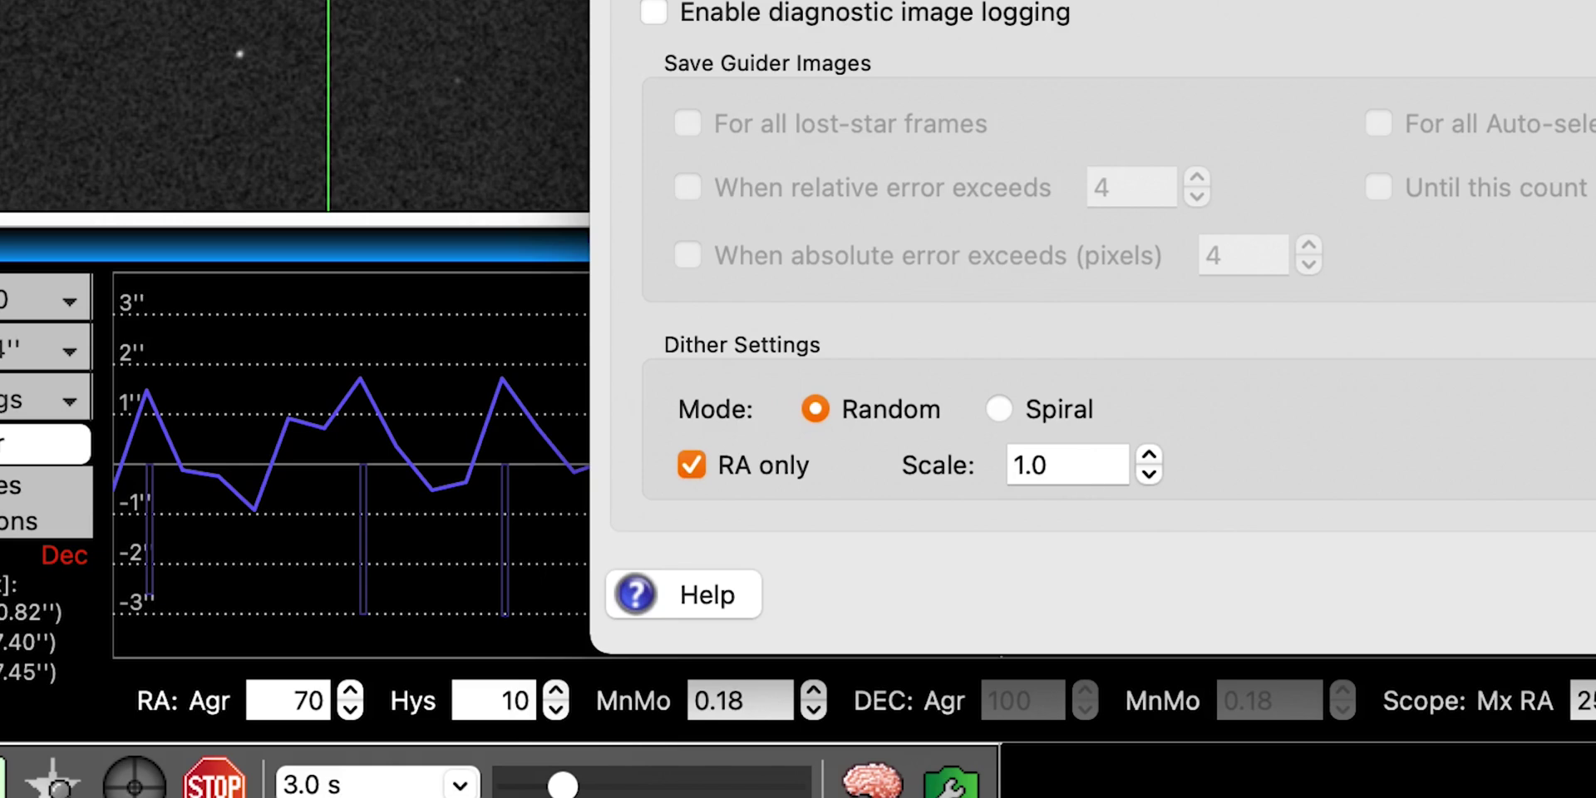
pyautogui.press('Return')
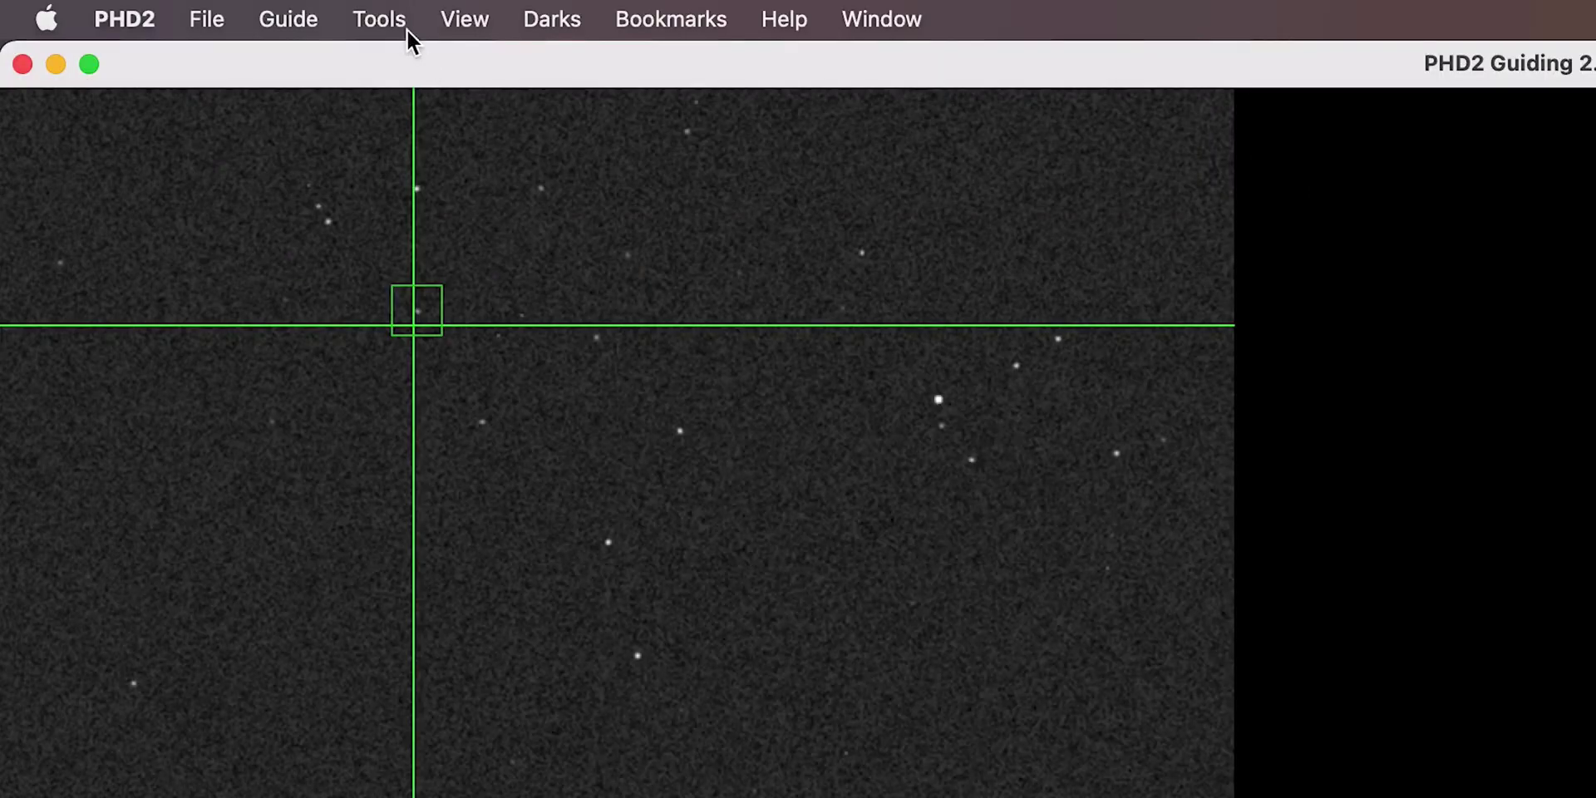
pyautogui.click(397, 21)
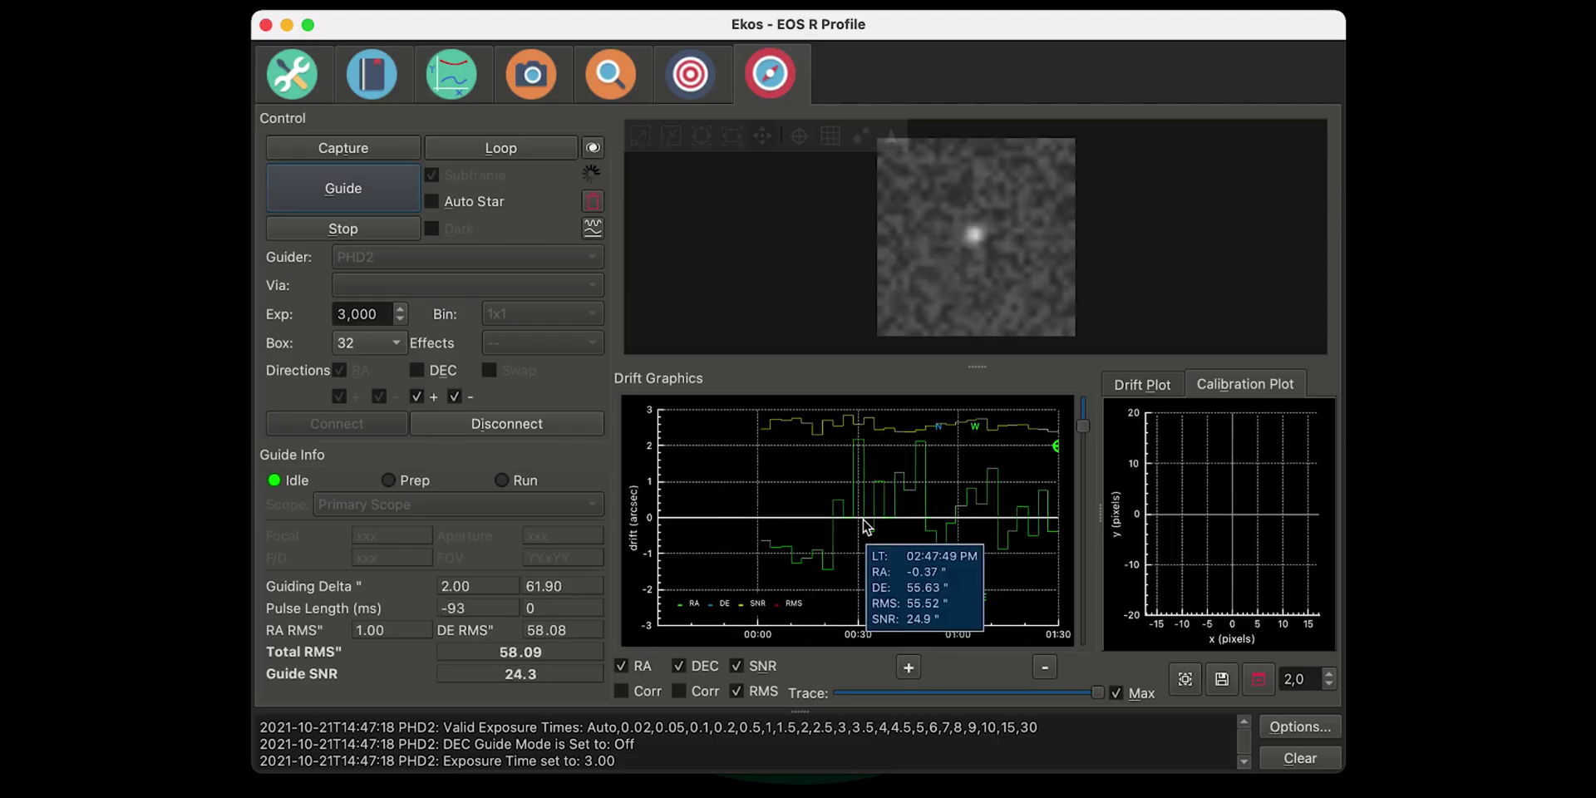
# Step: Switch to the Ekos capture module and set Native format, Light frame type and the file prefix youtube_demo
pyautogui.moveTo(700, 29); pyautogui.dragTo(686, 27)
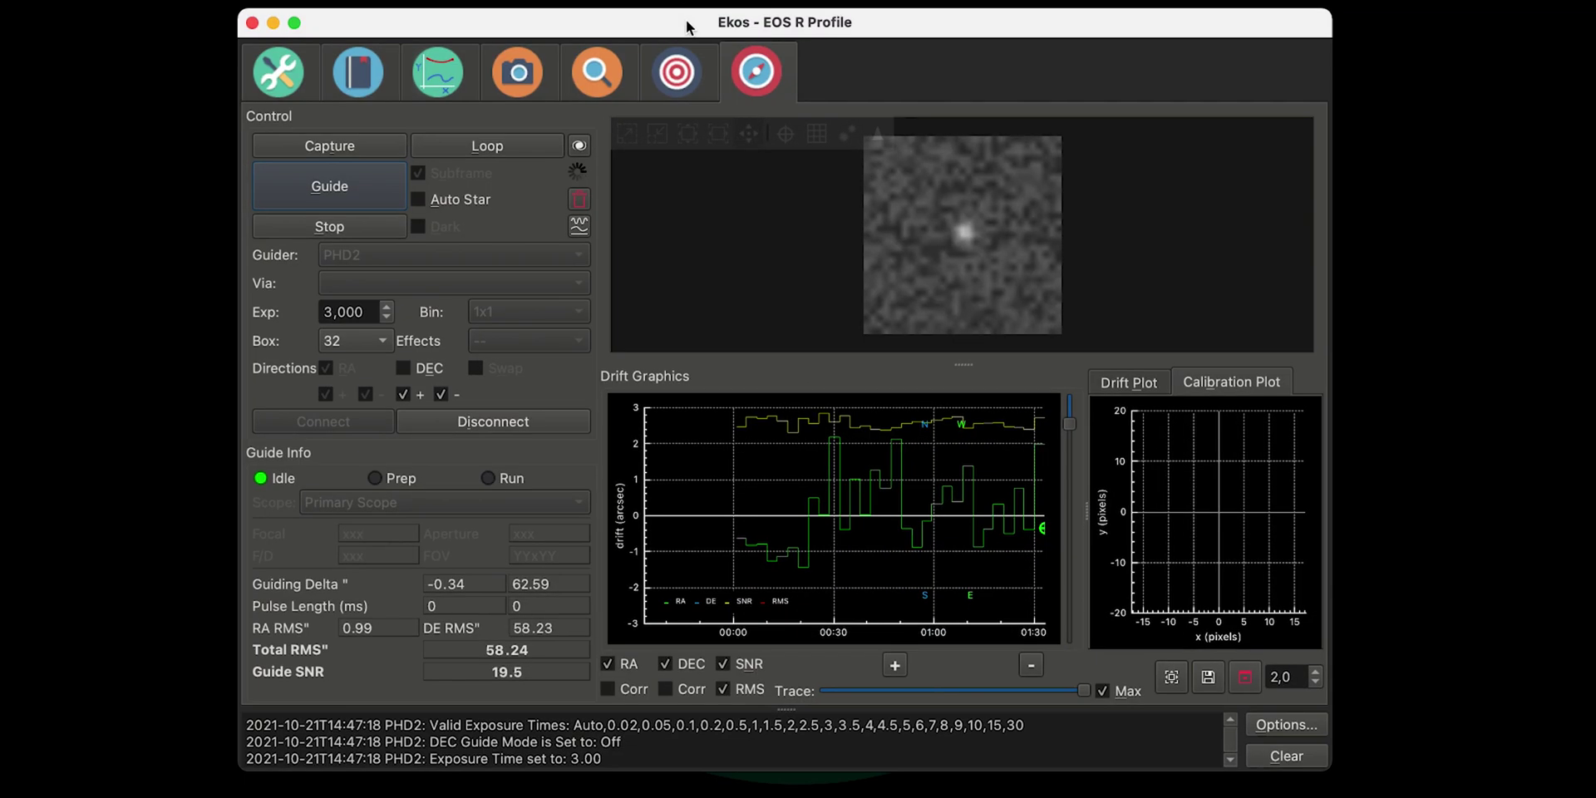
pyautogui.click(514, 65)
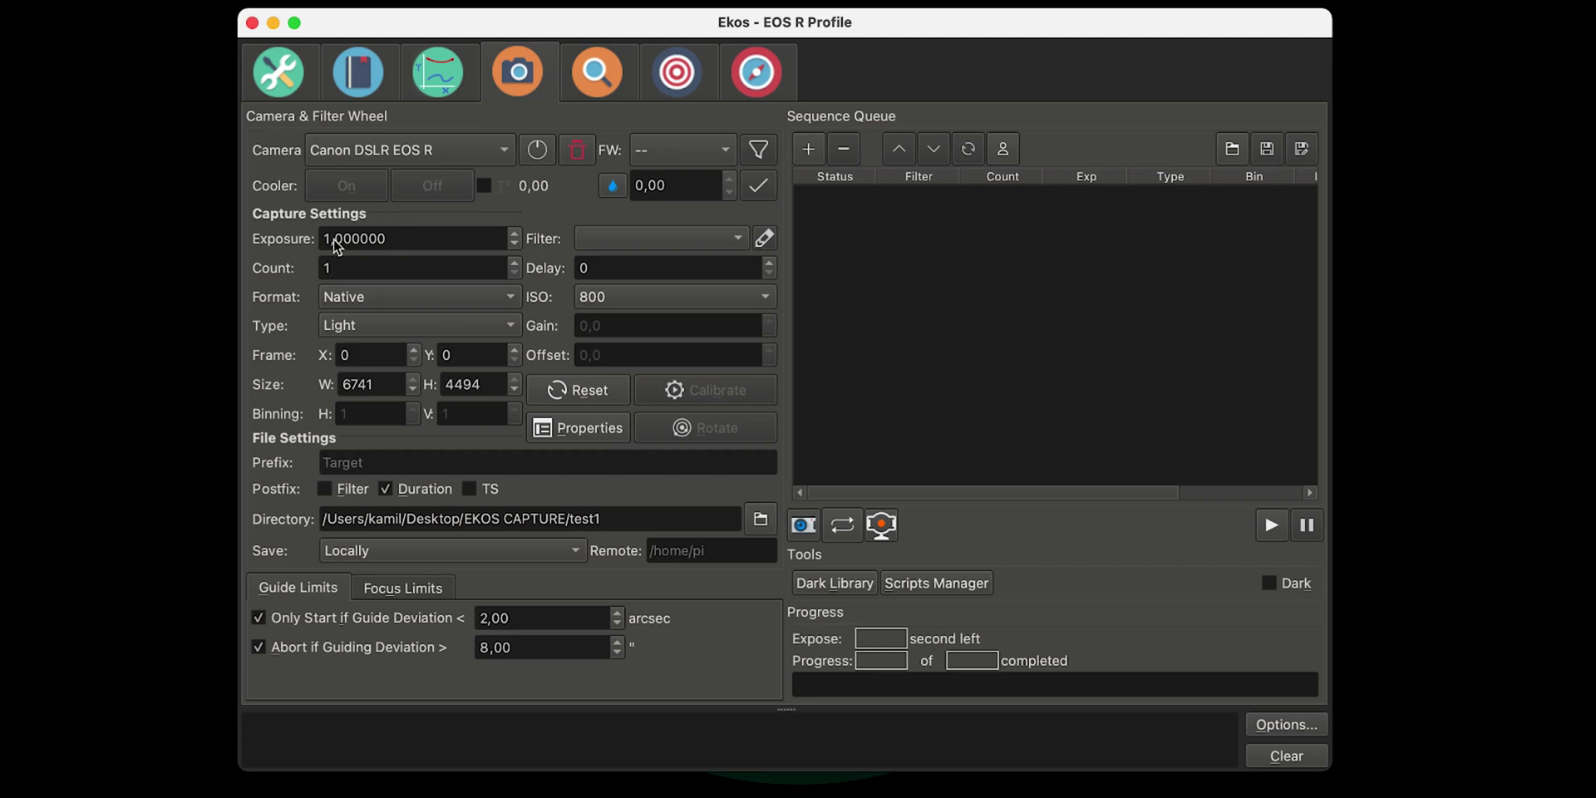
pyautogui.click(602, 301)
pyautogui.click(631, 303)
pyautogui.click(454, 297)
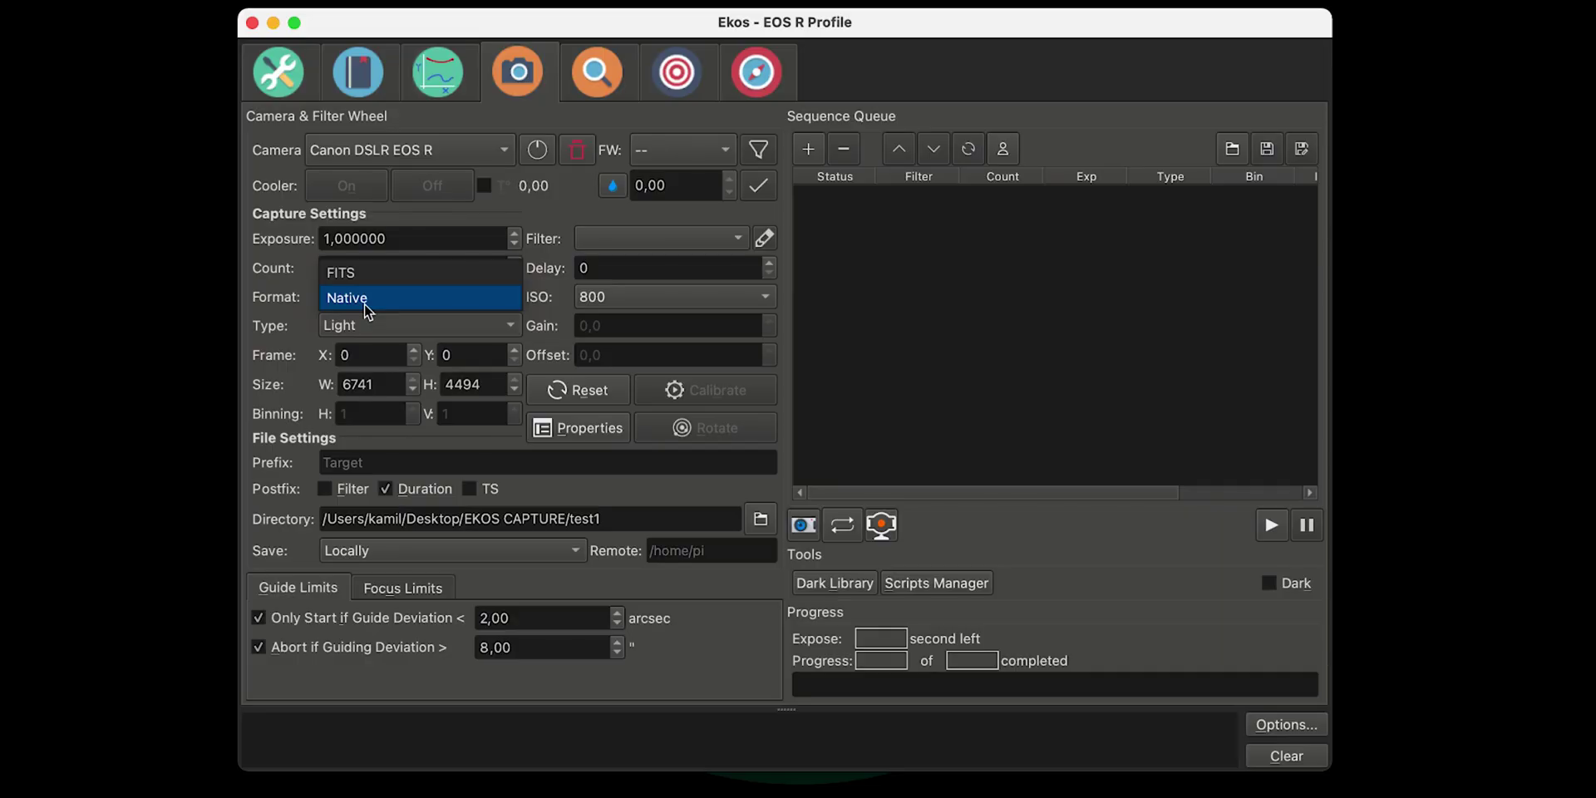
pyautogui.click(366, 299)
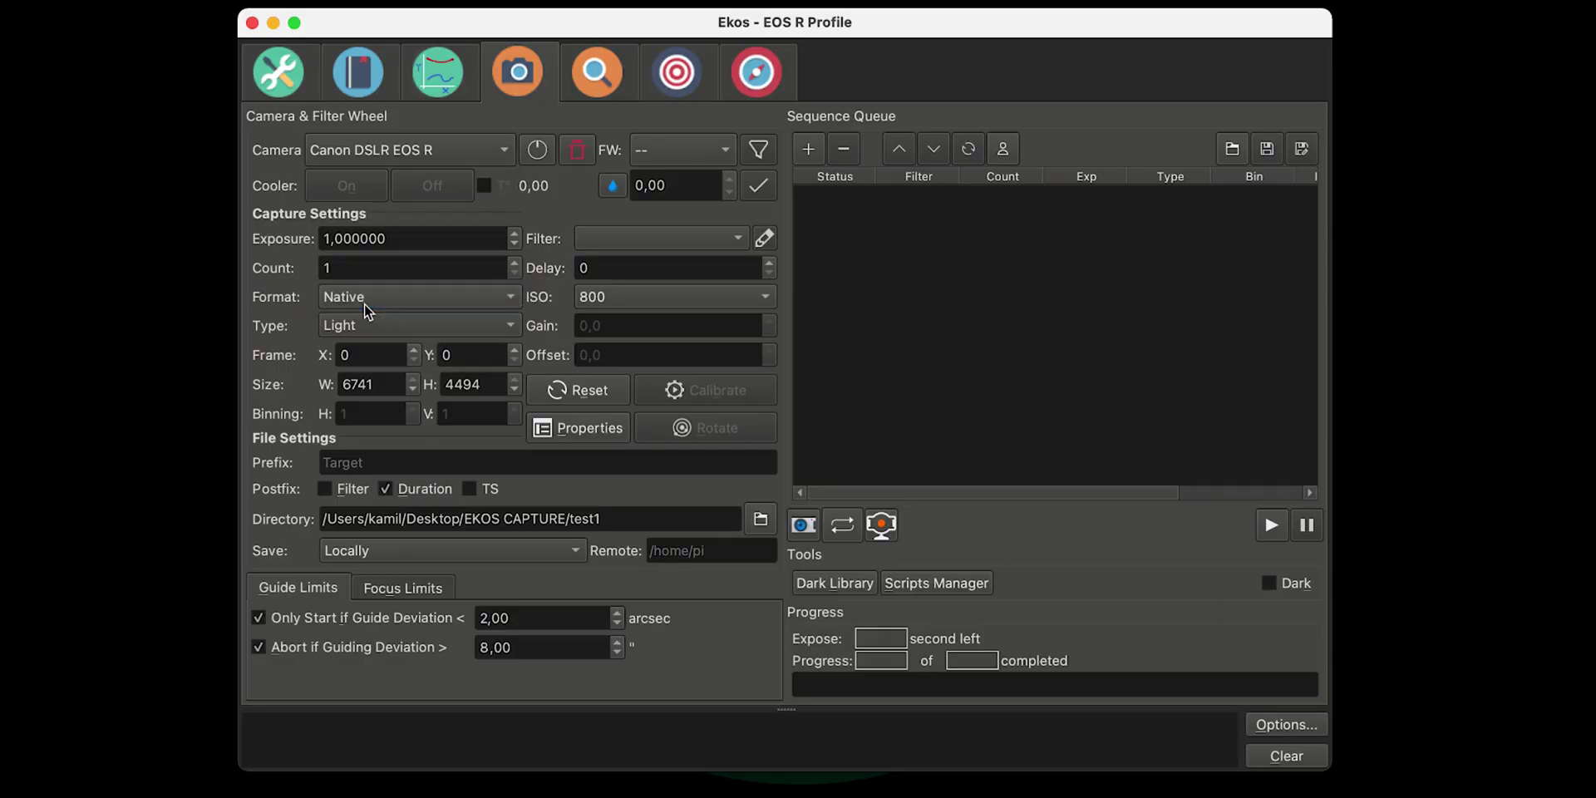
pyautogui.click(391, 327)
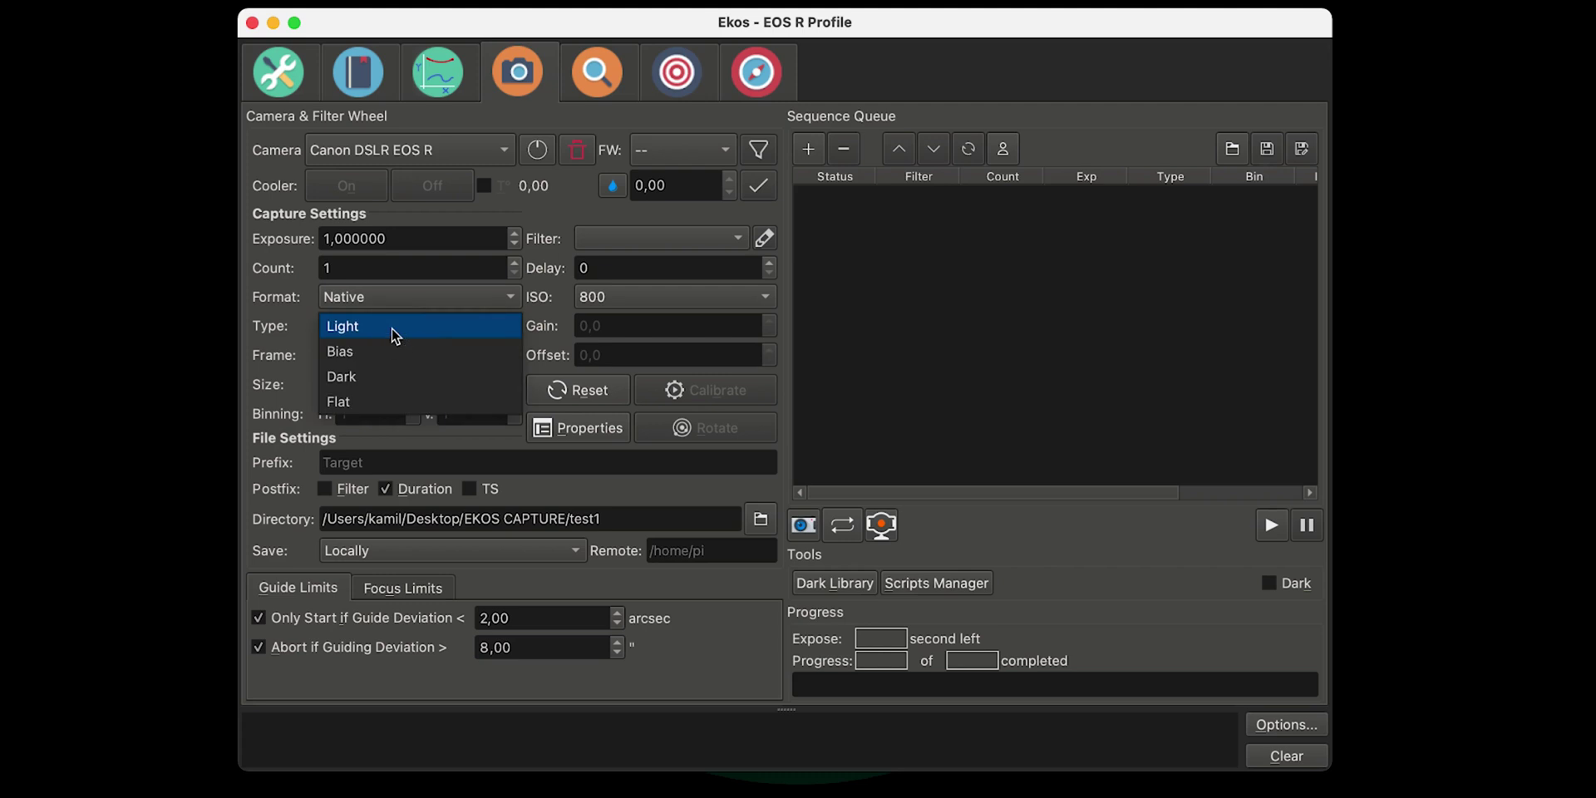
pyautogui.click(368, 327)
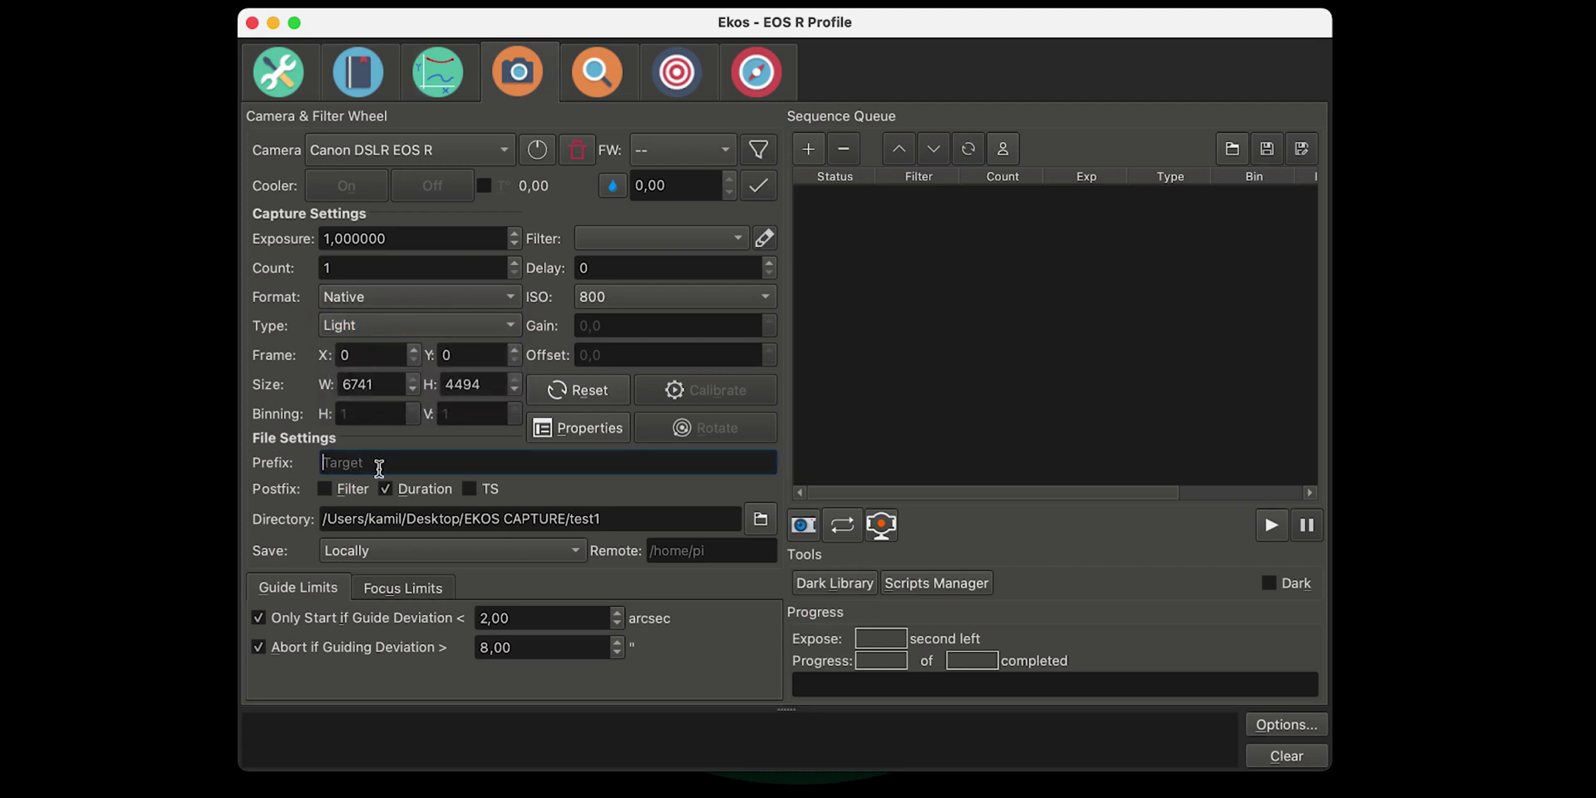
pyautogui.write('youtube_demo')
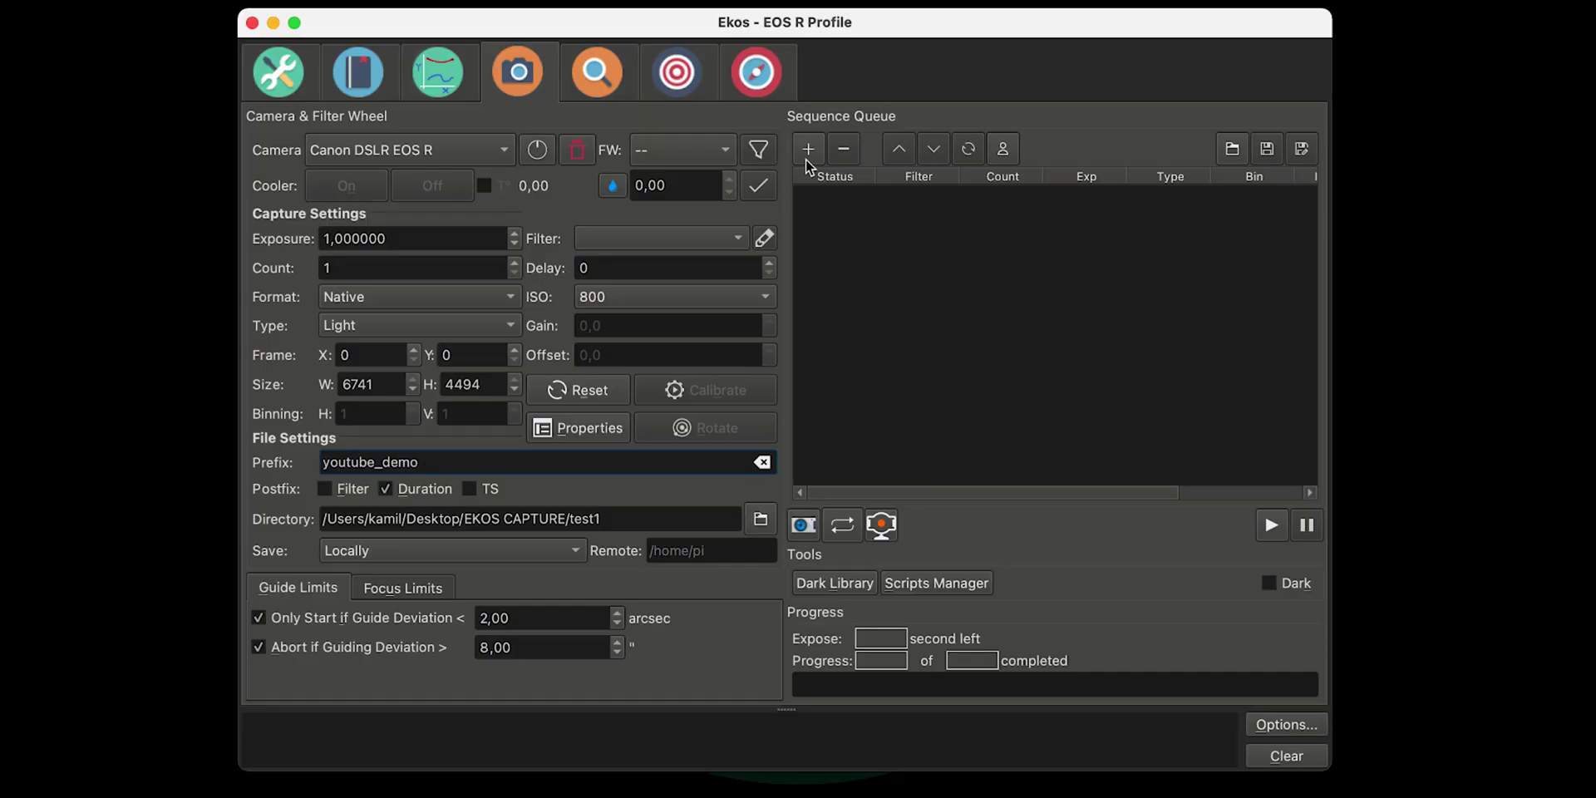
pyautogui.click(809, 150)
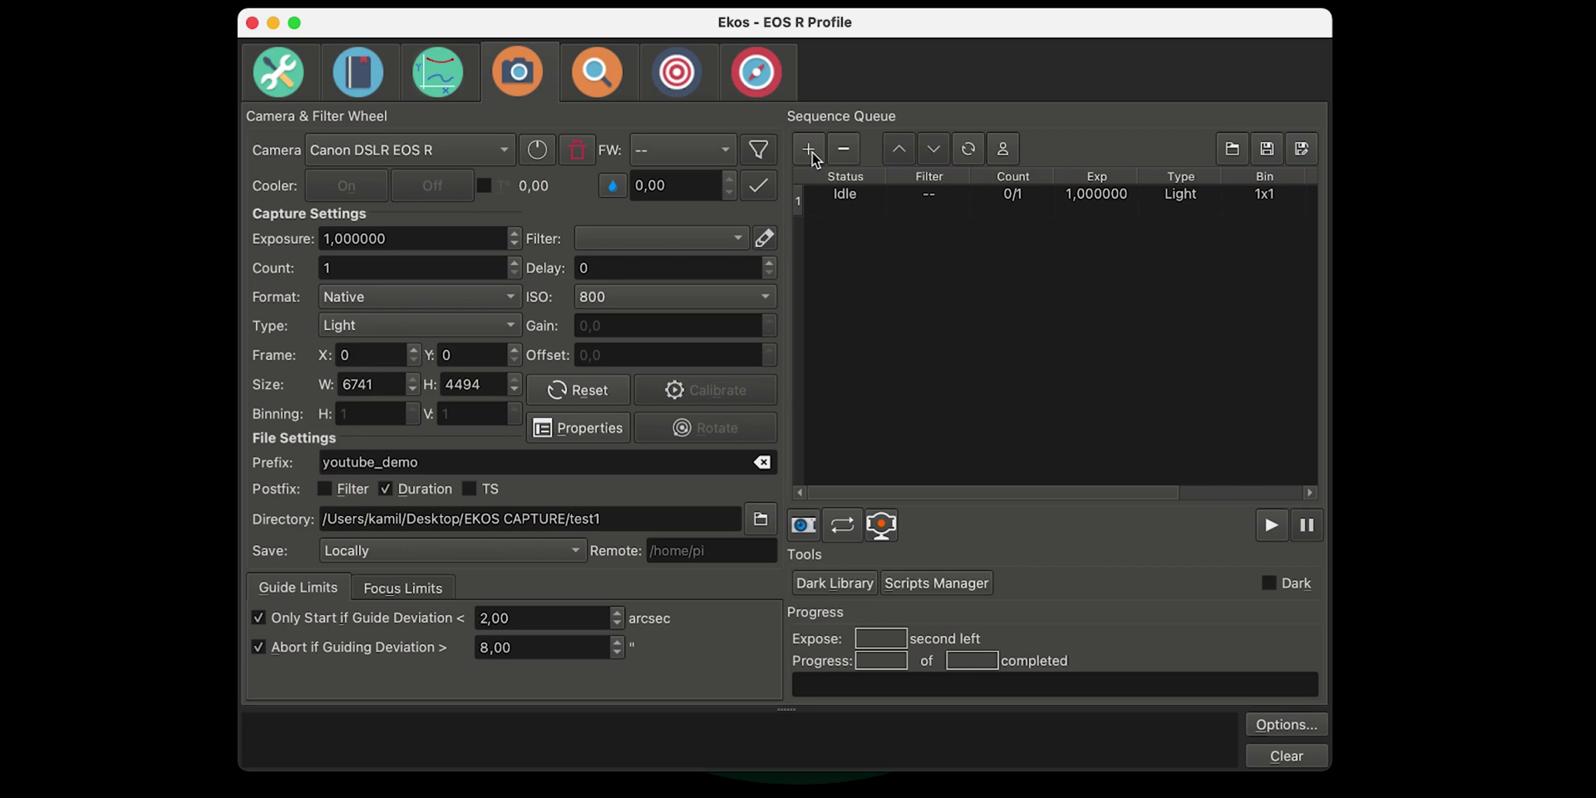
pyautogui.click(895, 199)
pyautogui.click(844, 149)
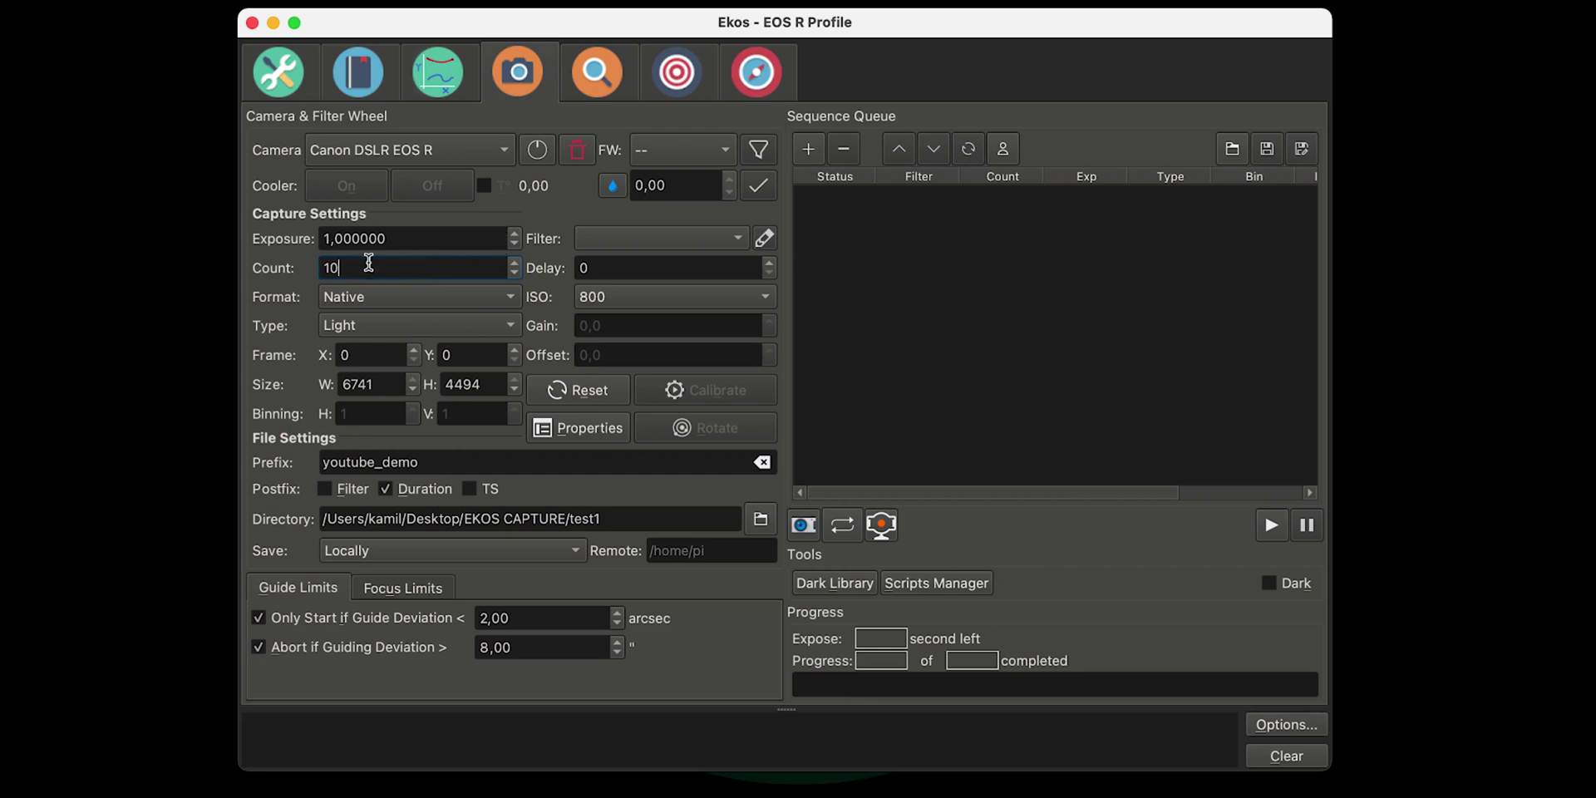
# Step: Add a job of 10 one-second Light frames to the sequence queue and start the sequence
pyautogui.click(809, 149)
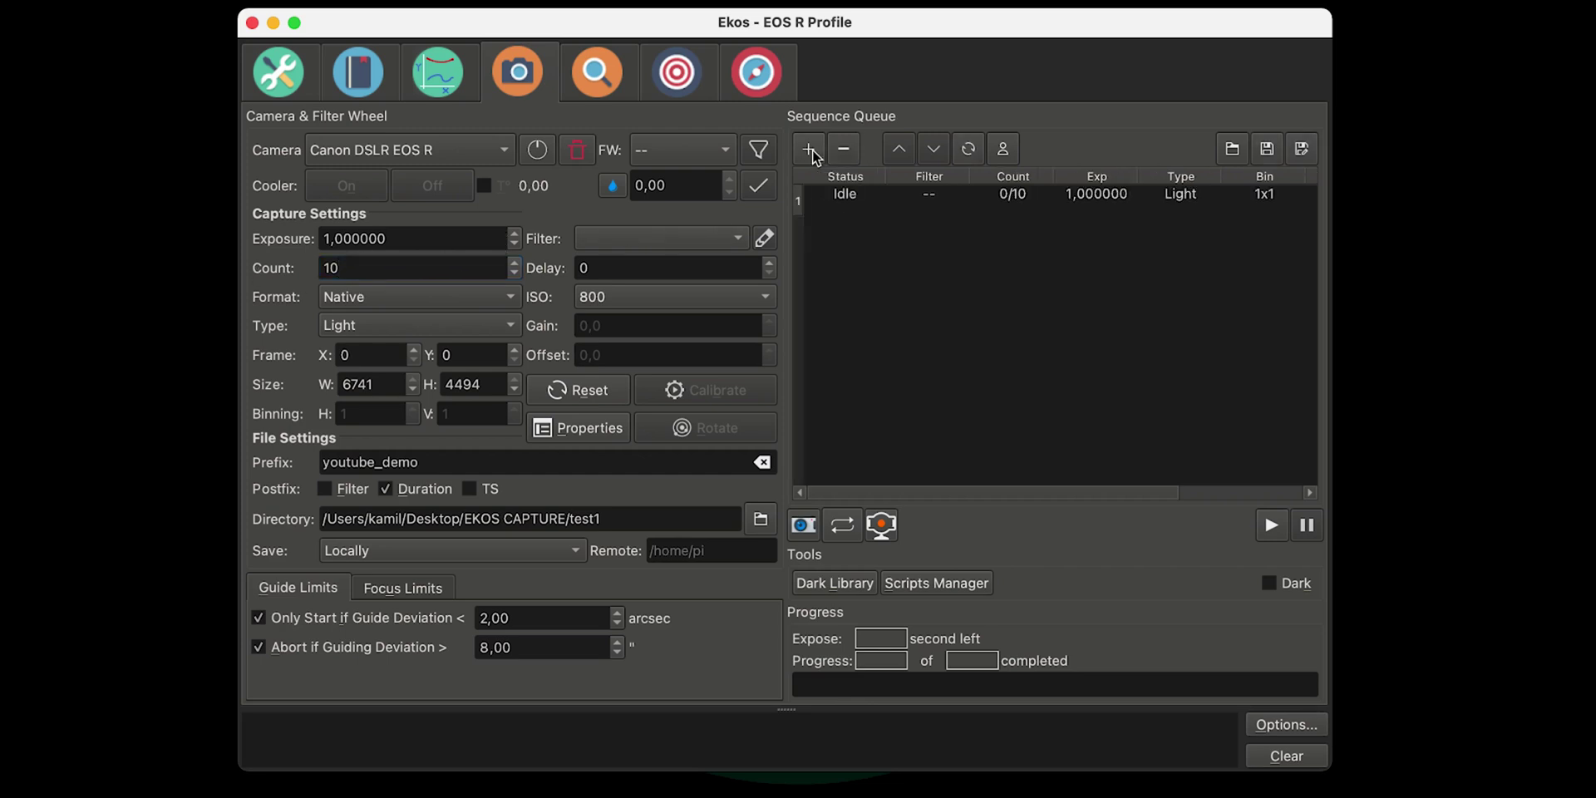
pyautogui.click(925, 203)
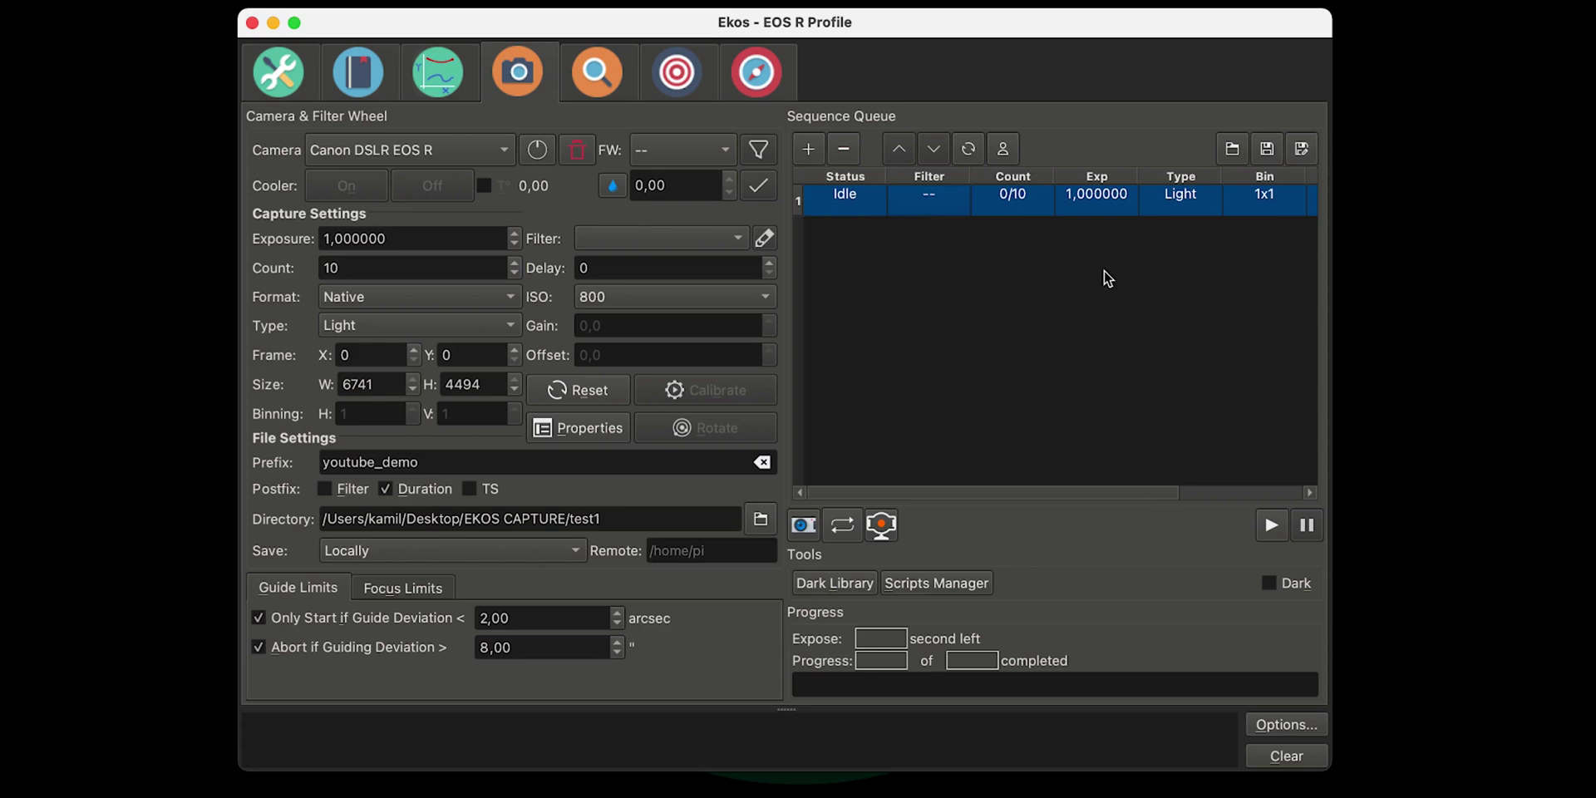
pyautogui.click(1271, 526)
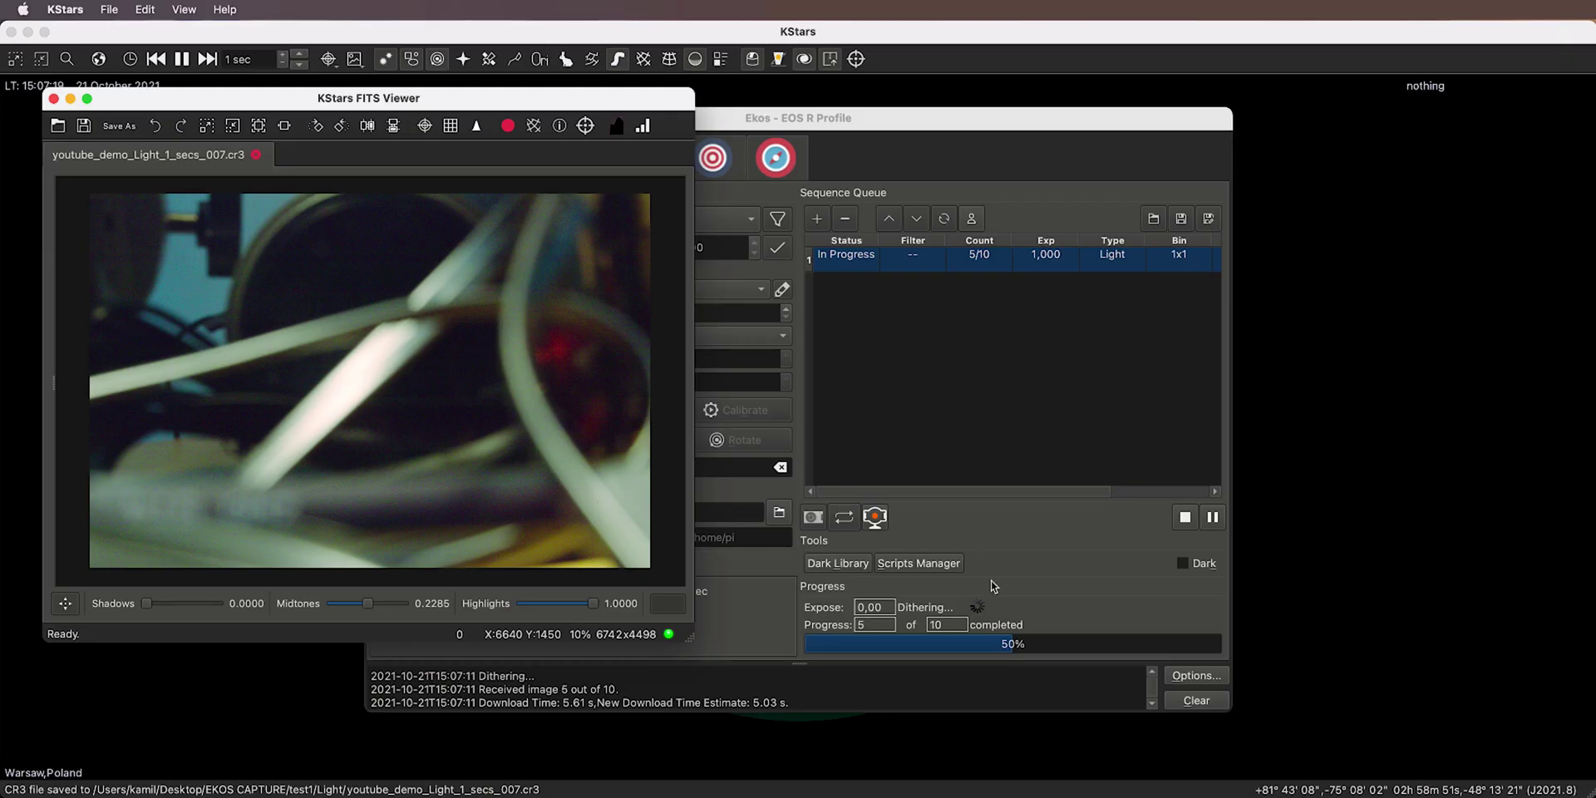
# Step: Switch to Finder and bring the Light folder window into view to check the saved CR3 images
pyautogui.press('super+Tab')
pyautogui.moveTo(426, 129); pyautogui.dragTo(945, 189)
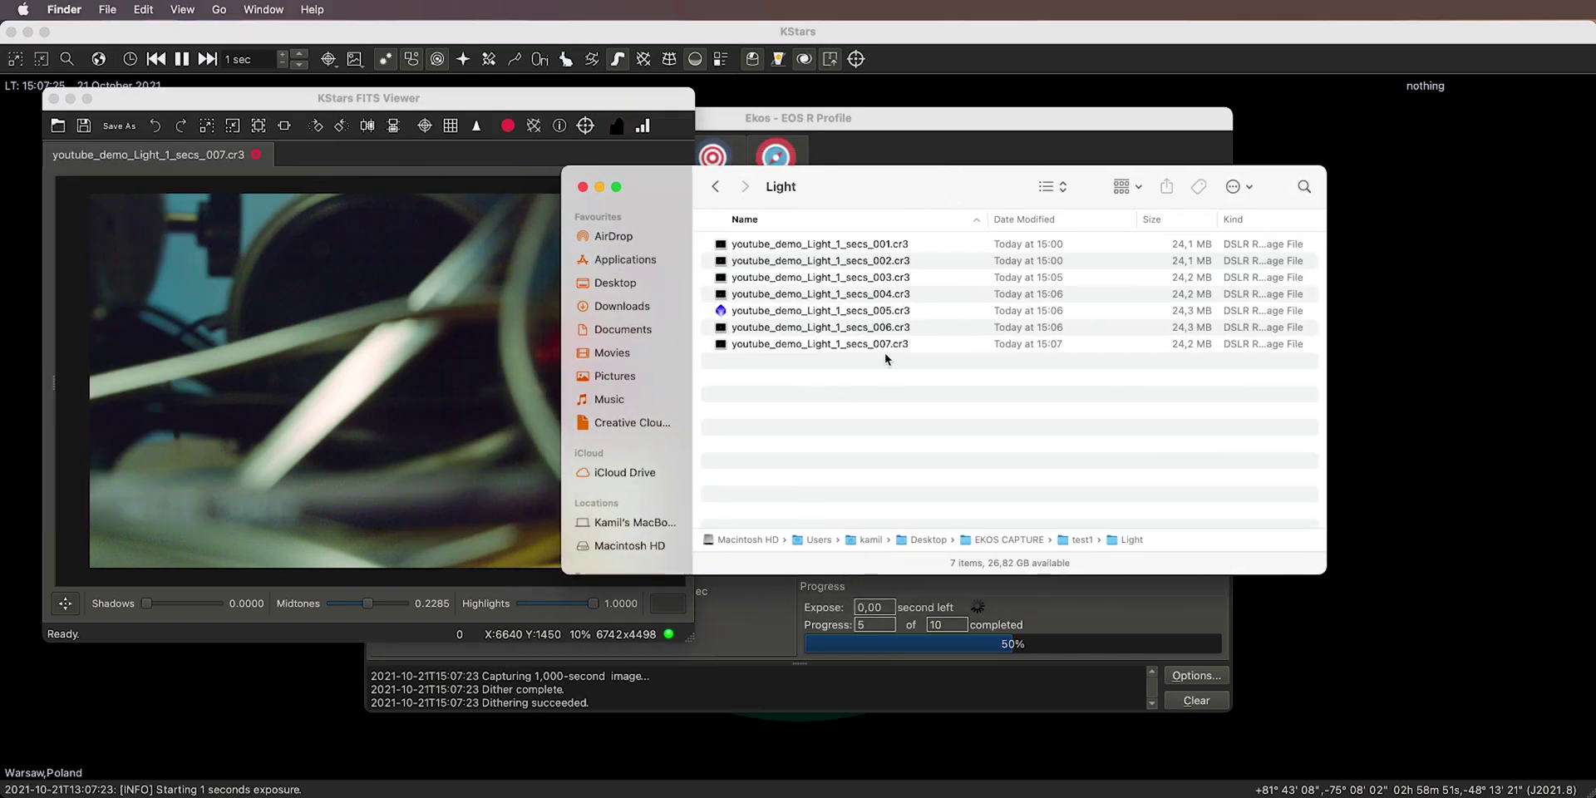